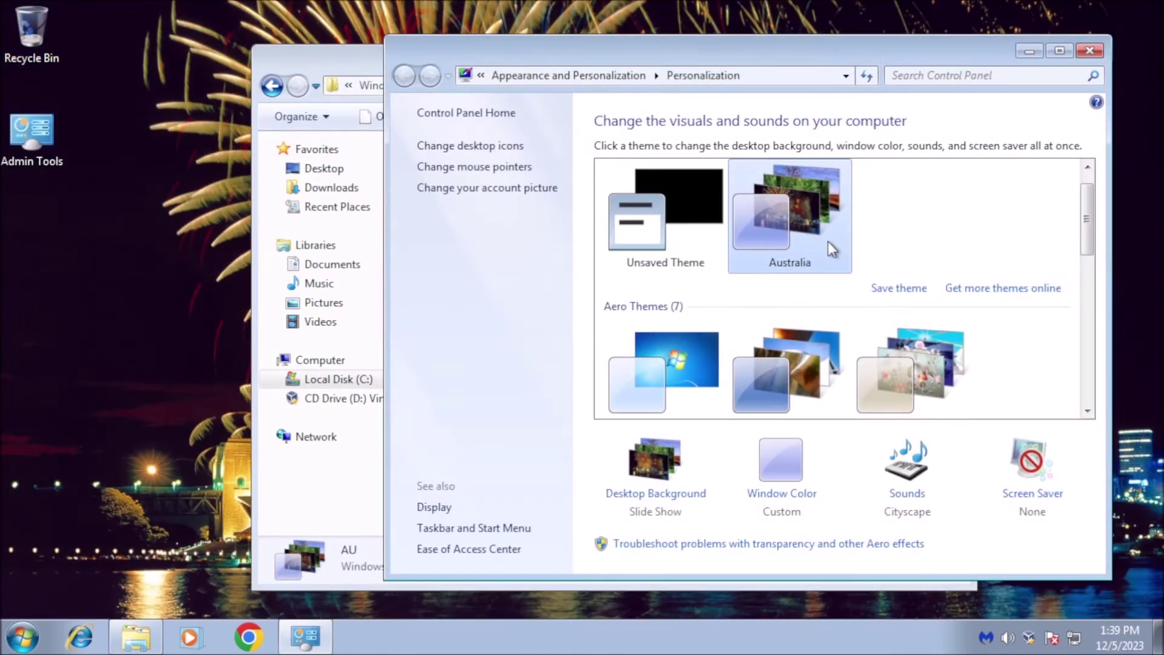
- Scroll the results and select the Windows 7 system requirements result
scroll(827, 241, up, 1)
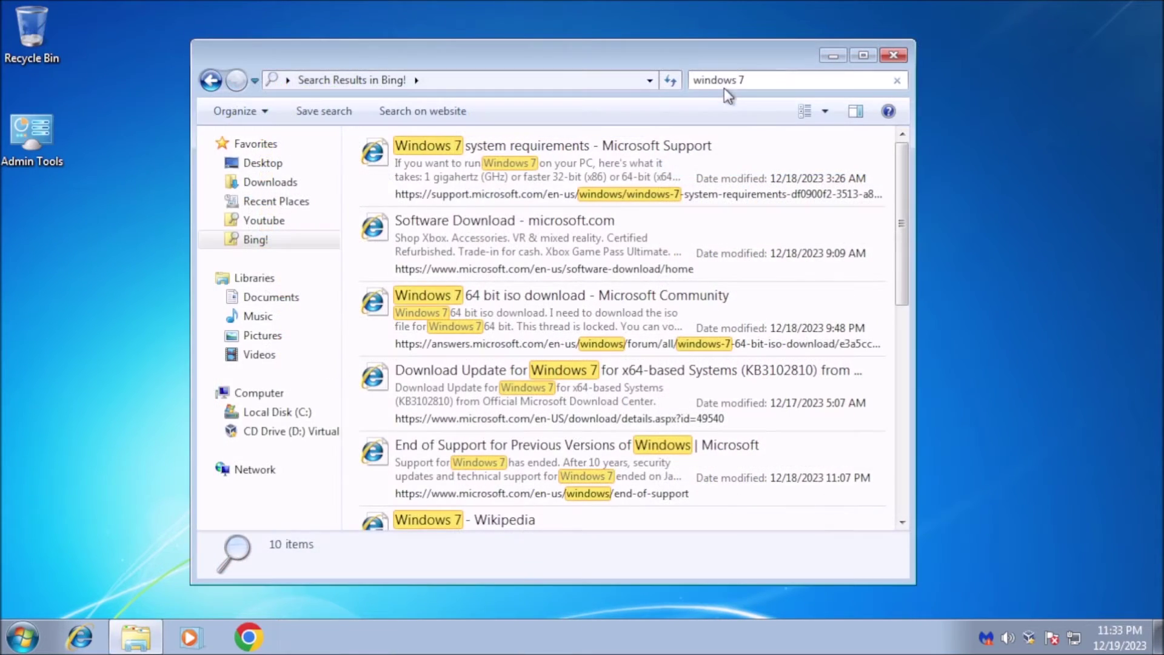
click(609, 148)
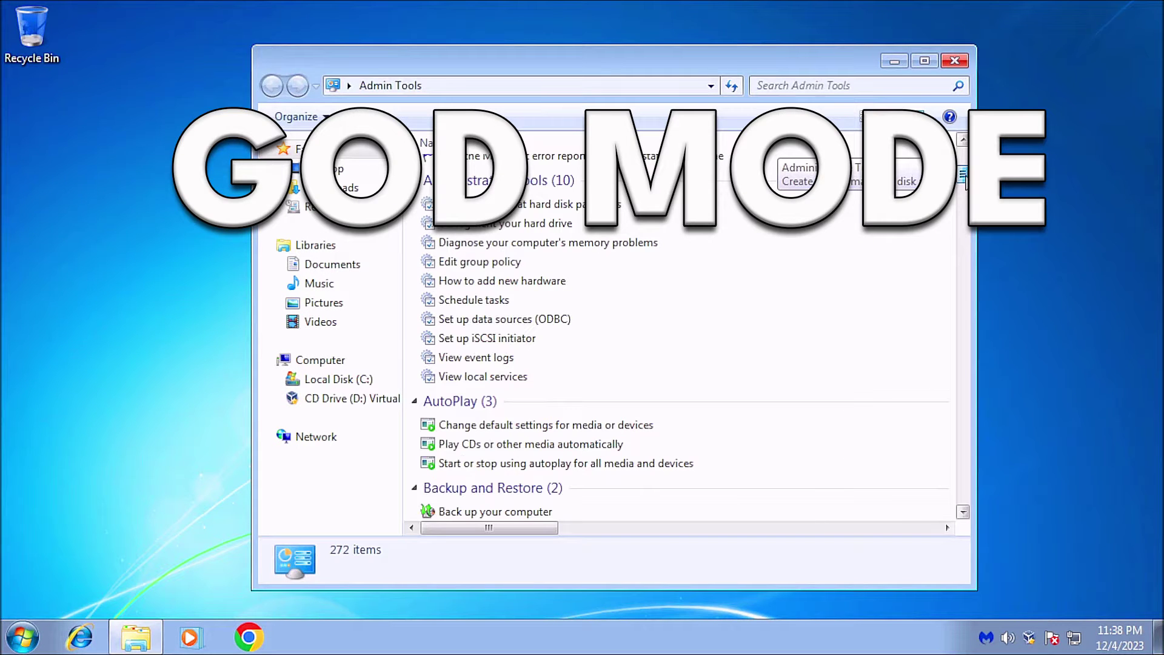
mouse_move(964, 177)
mouse_down()
mouse_move(965, 152)
mouse_move(965, 161)
mouse_up()
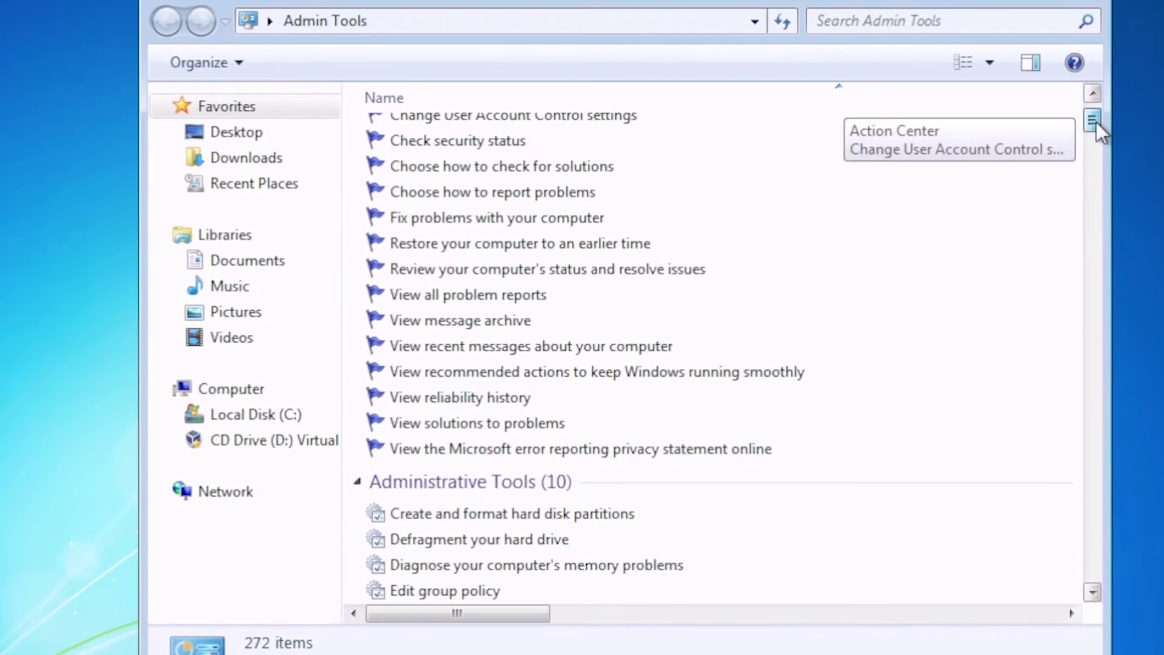
drag(1097, 122, 1159, 391)
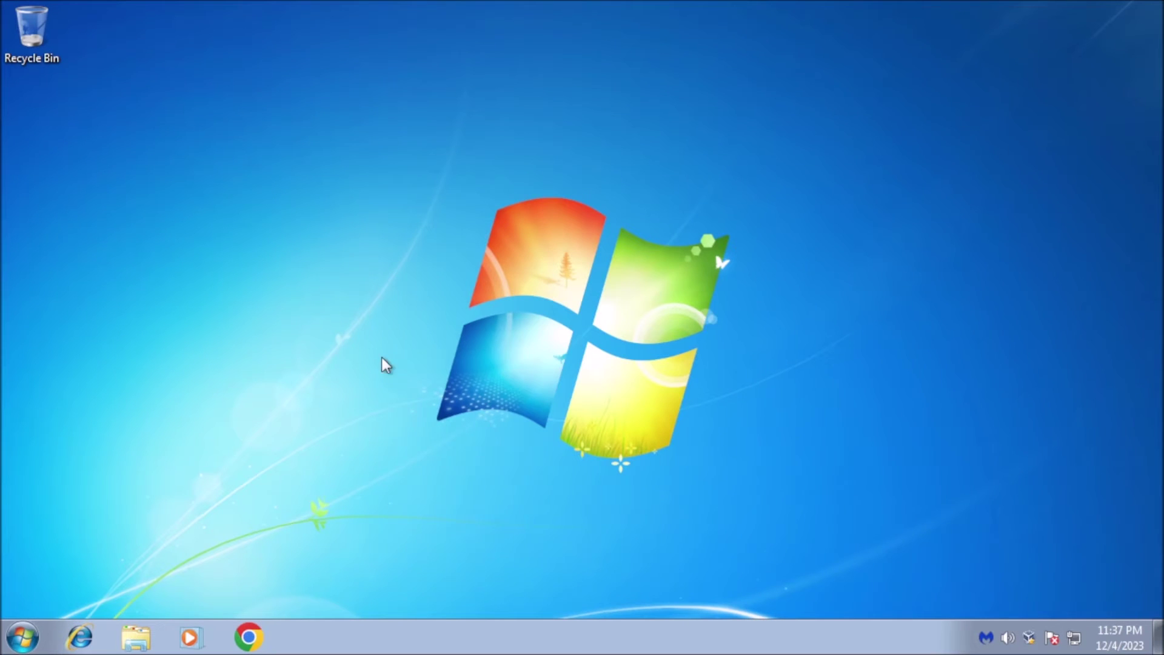
- Create a new desktop folder named GodMode.{ED7BA470-8E54-465E-825C-99712043E01C}
right_click(381, 357)
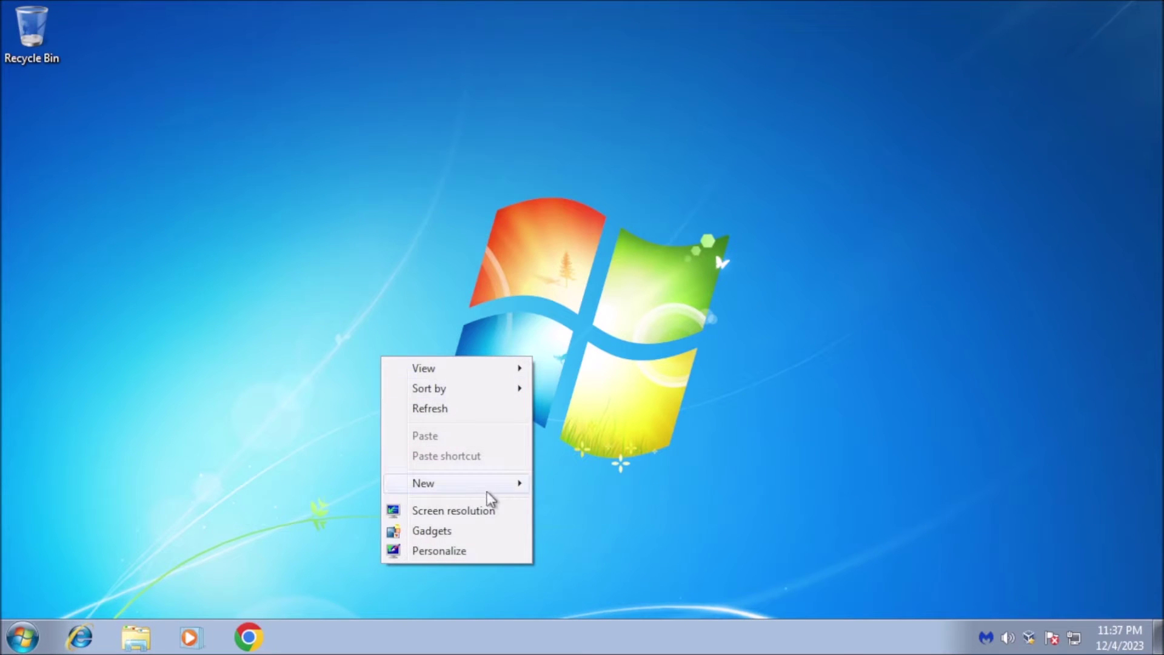
mouse_move(486, 491)
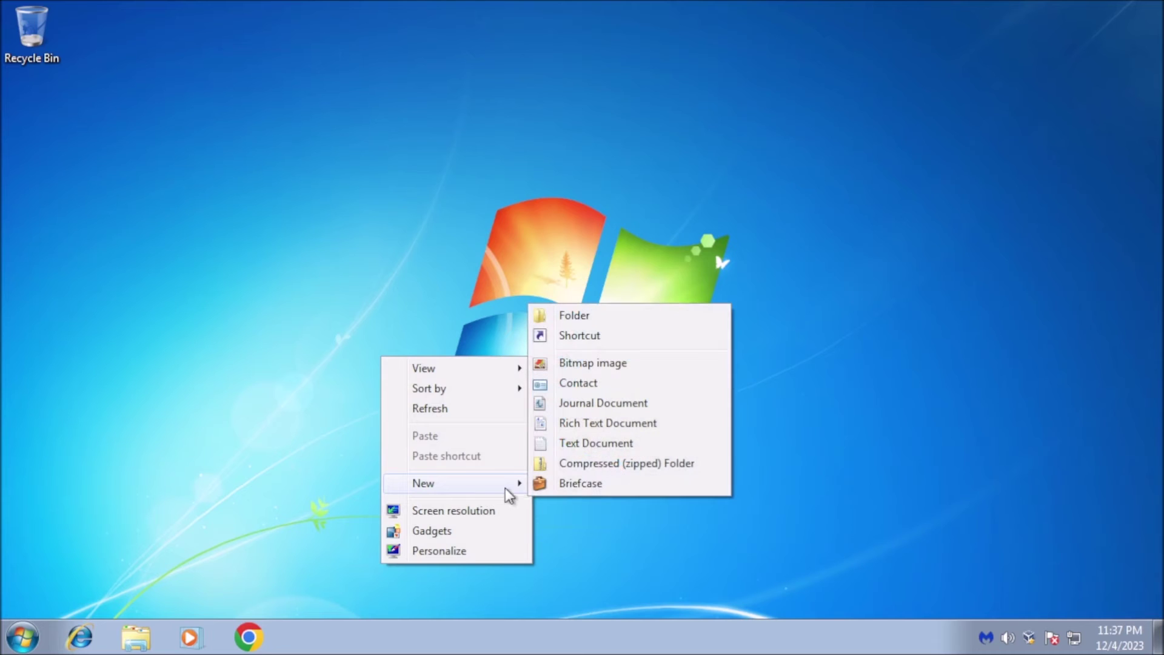
click(631, 317)
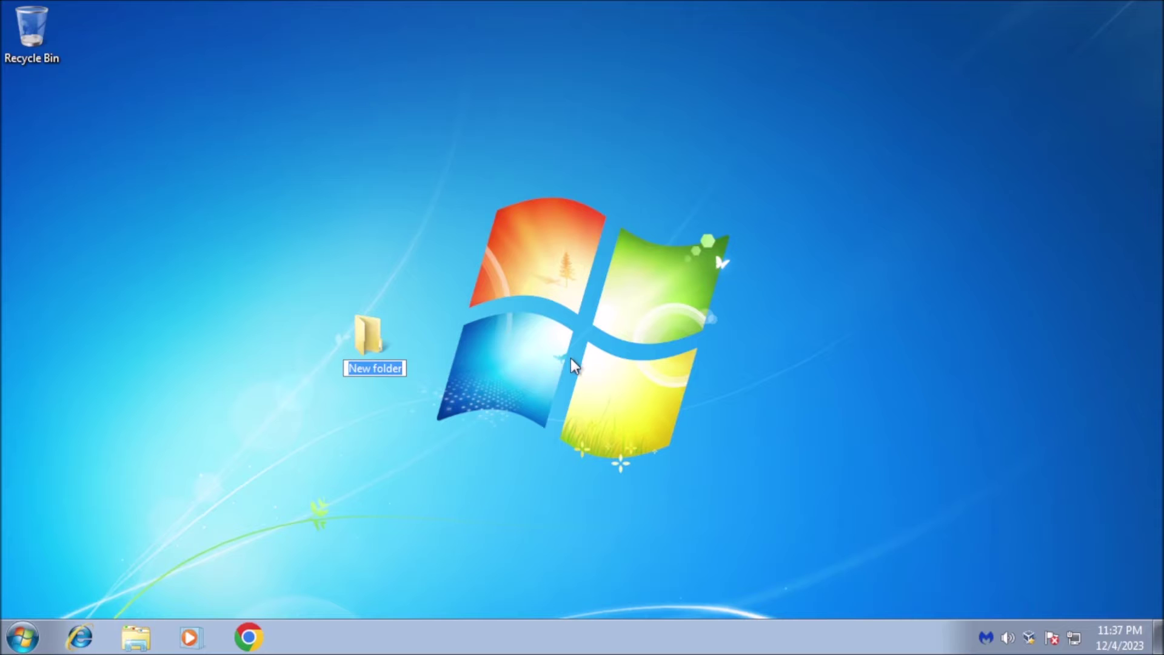
text({ED7BA470-8E54-465E-825C-99712043E01C})
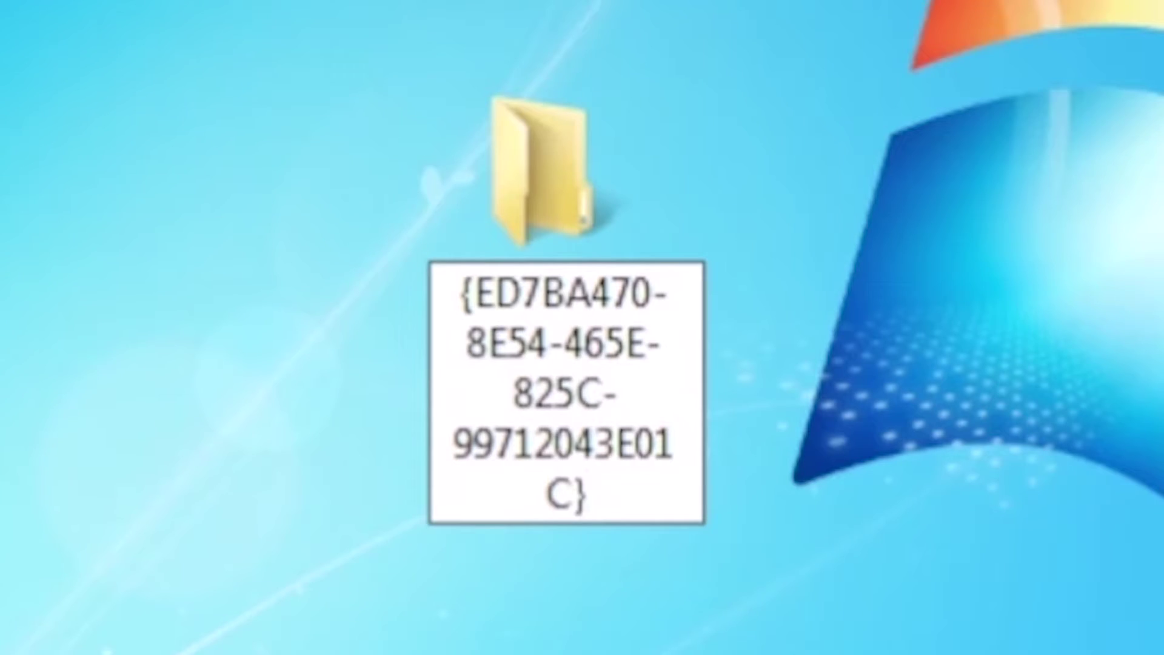
key(Return)
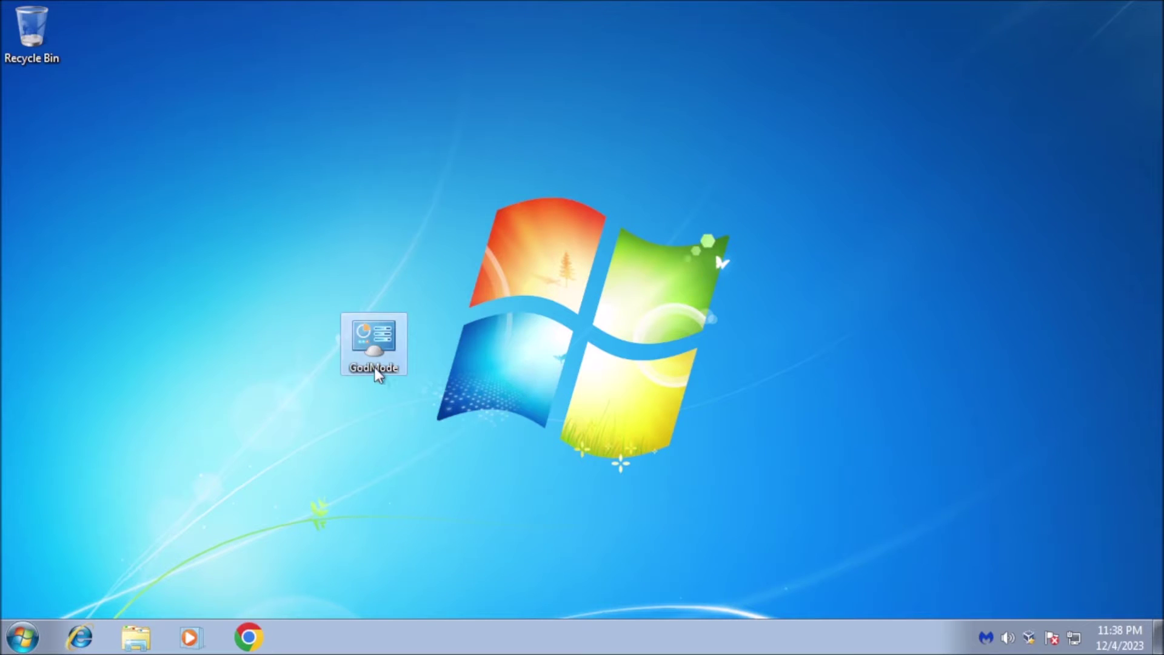
- Rename the GodMode folder to 'Admin Tools'
right_click(395, 366)
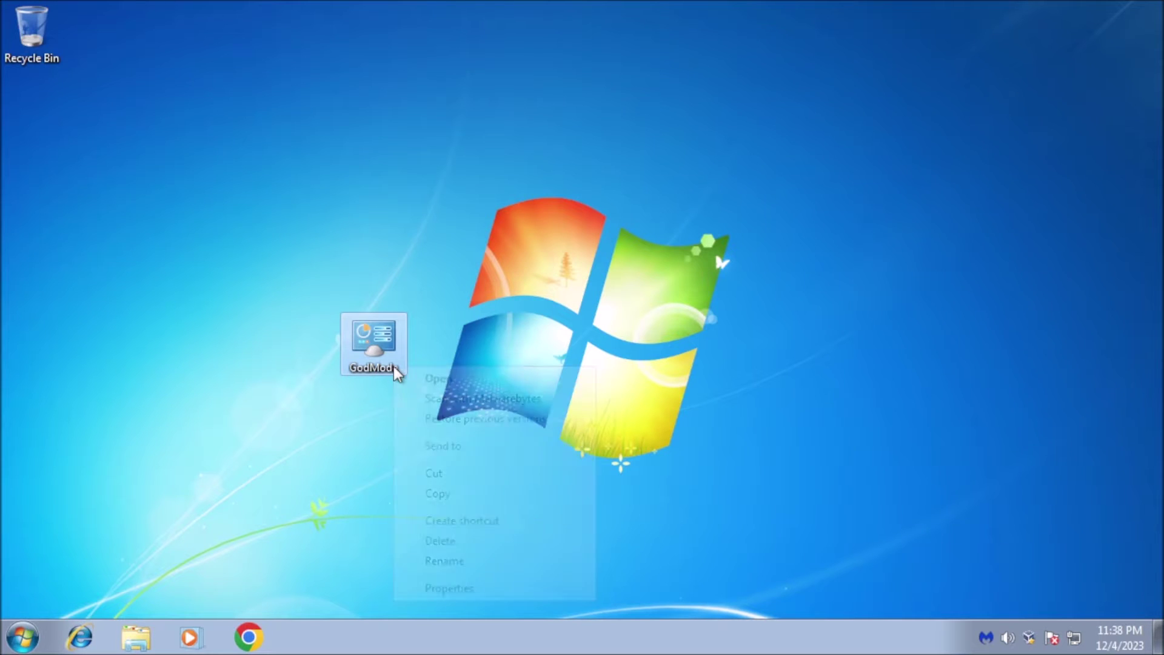
click(485, 560)
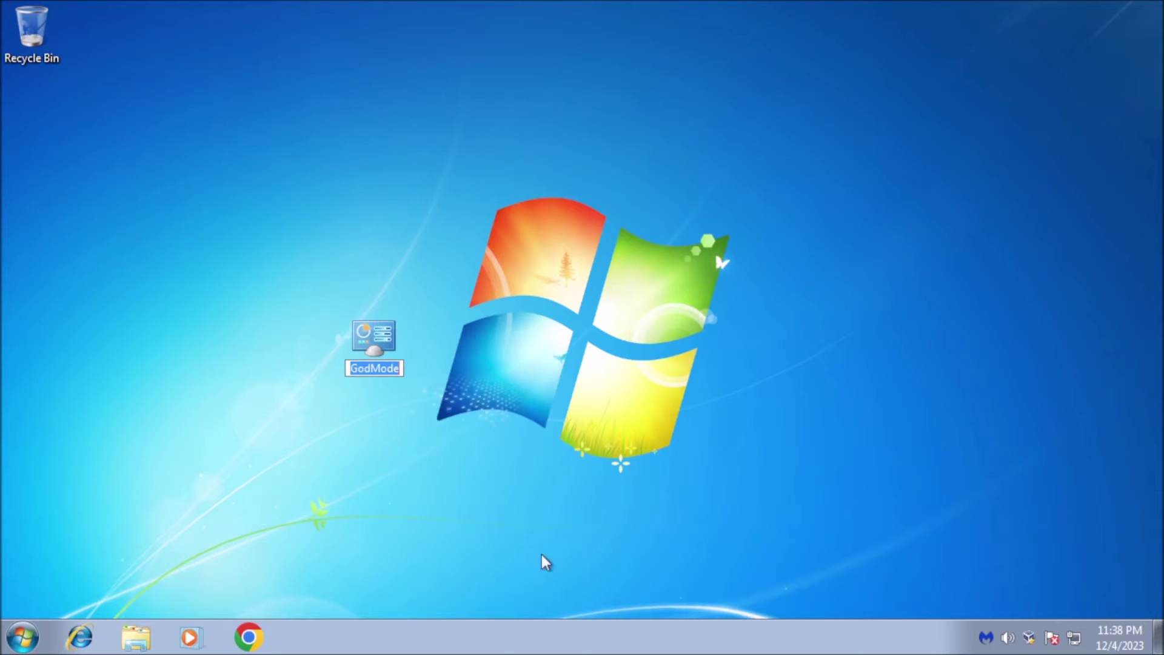
text(Admin Tools)
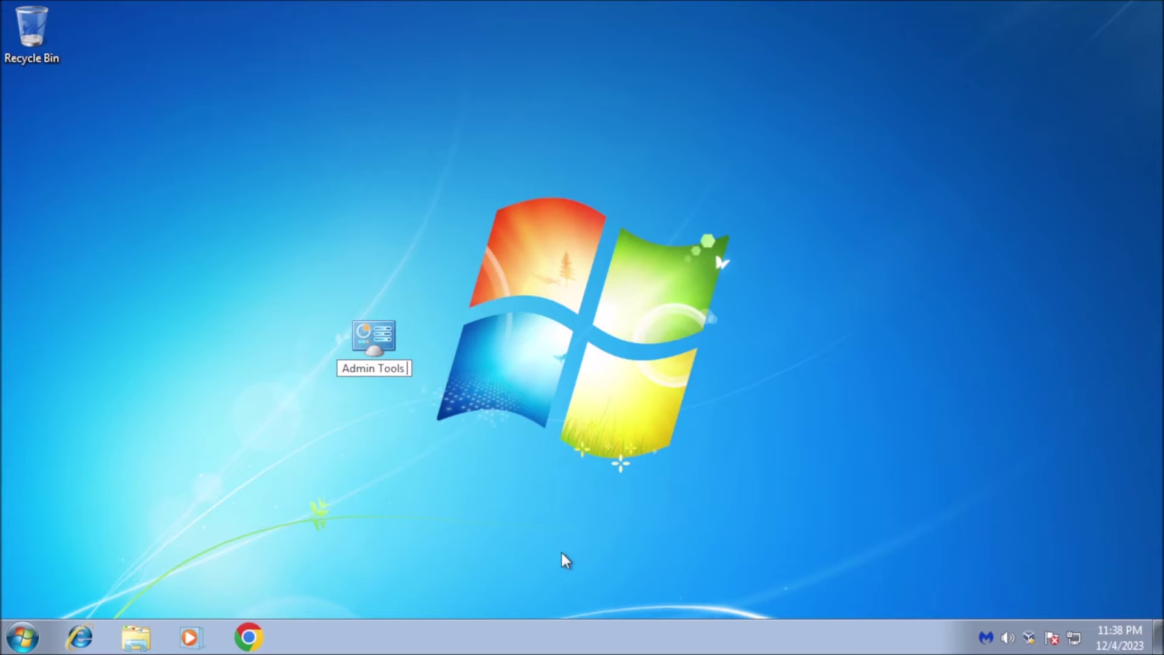
key(Return)
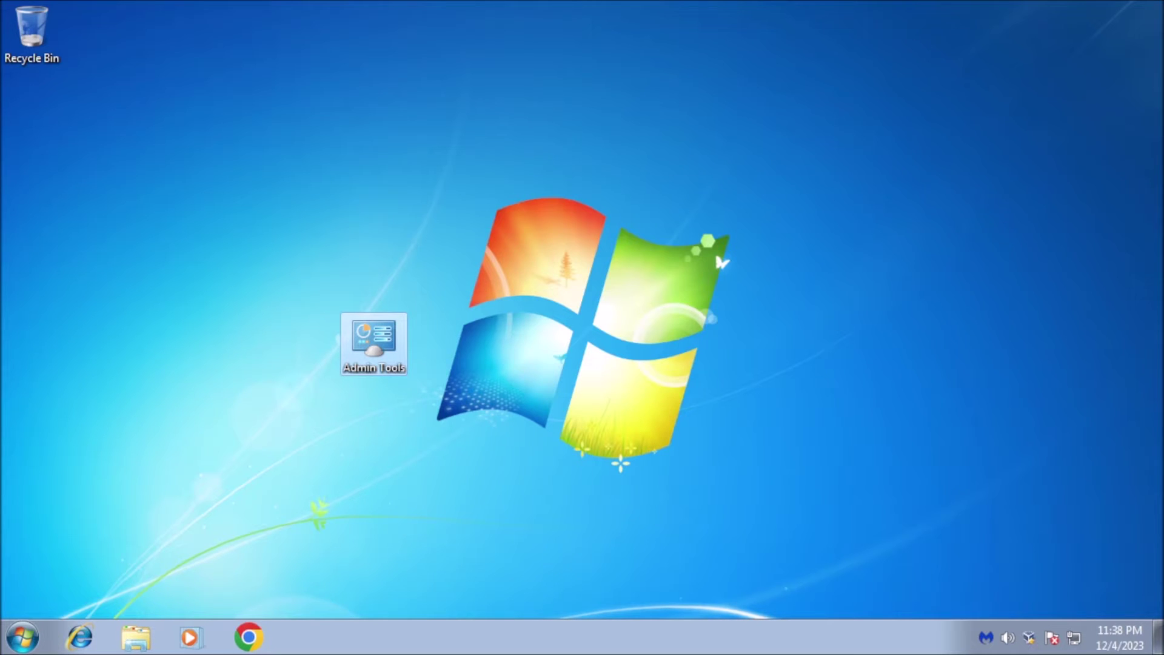
- Open the Admin Tools folder and scroll through its 272 settings
double_click(359, 354)
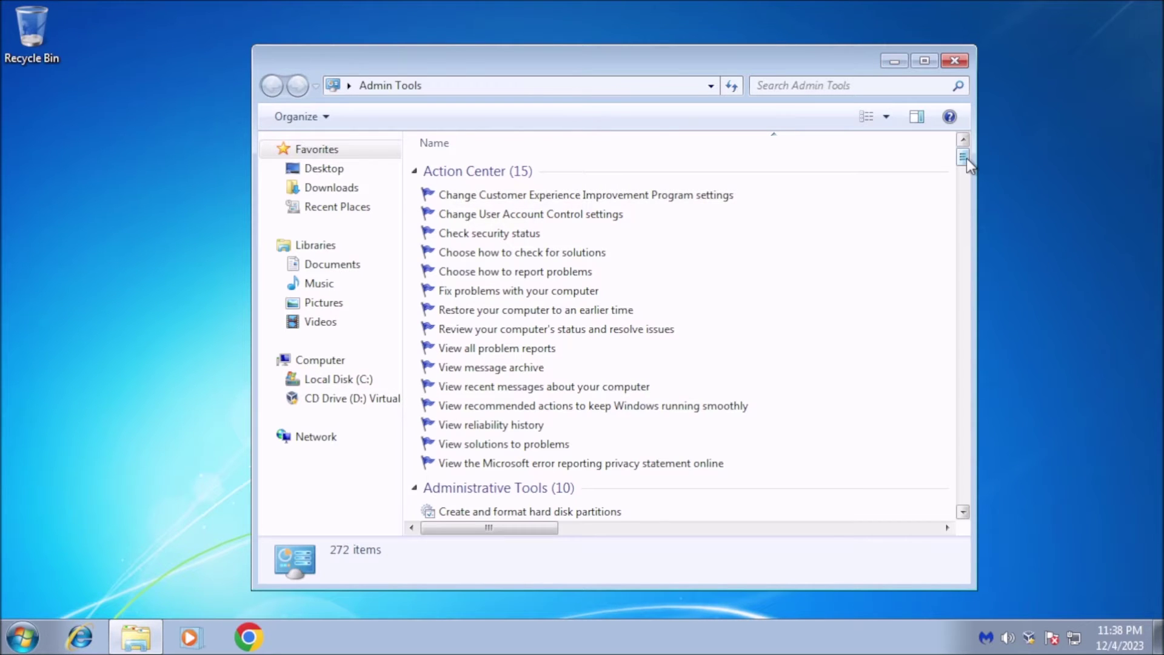
drag(966, 158, 1014, 357)
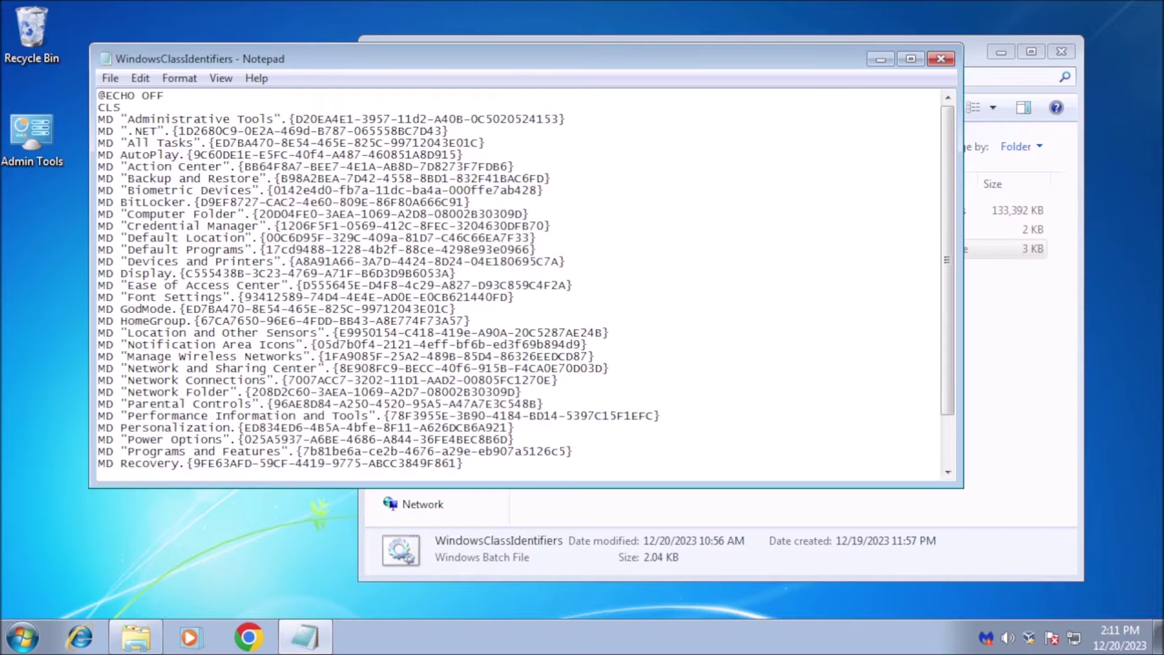
- Close Notepad and copy WindowsClassIdentifiers.bat into the desktop New folder
key(alt+F4)
drag(548, 250, 117, 372)
- Run WindowsClassIdentifiers.bat inside New folder and browse the generated folders, selecting BitLocker
double_click(104, 364)
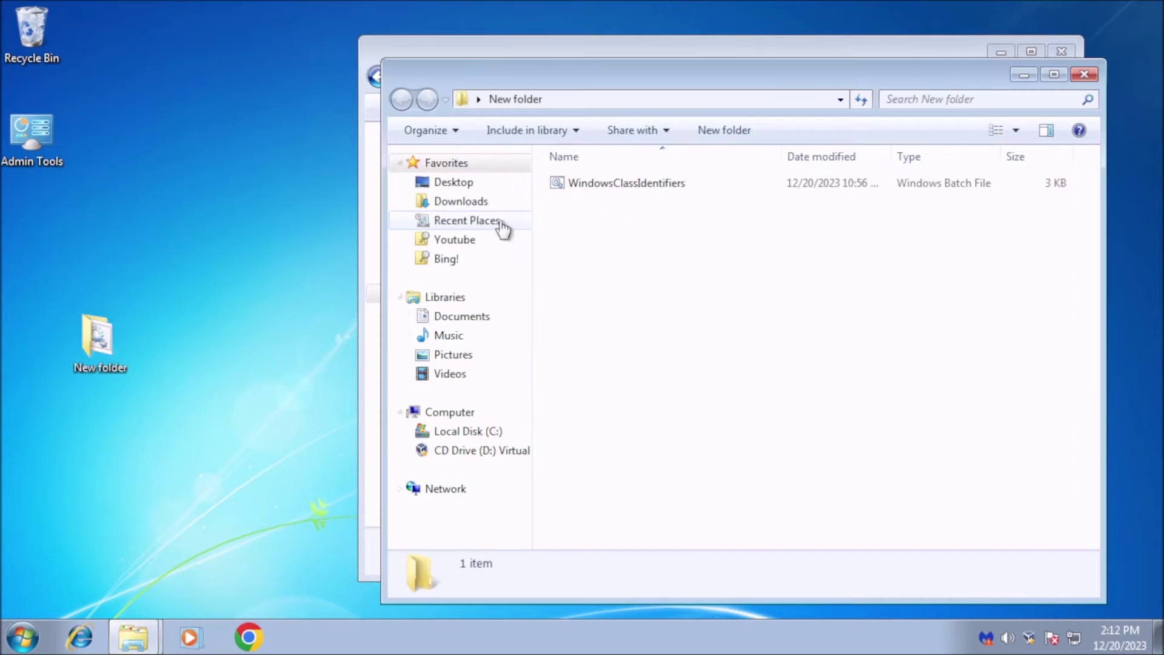
double_click(608, 186)
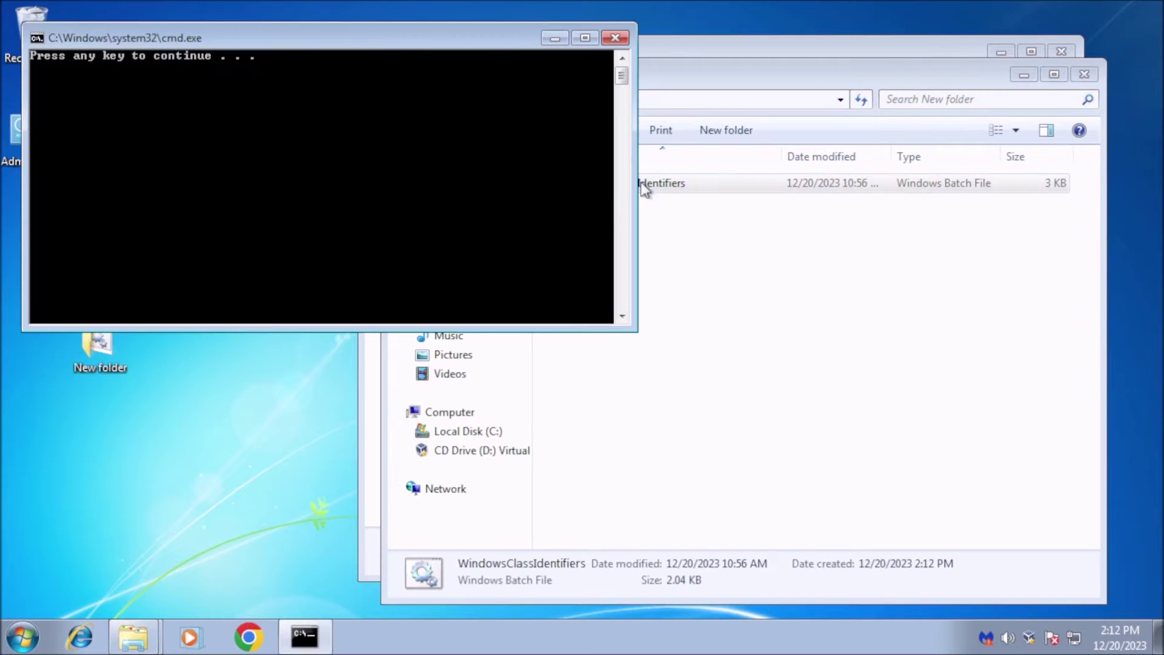
key(Return)
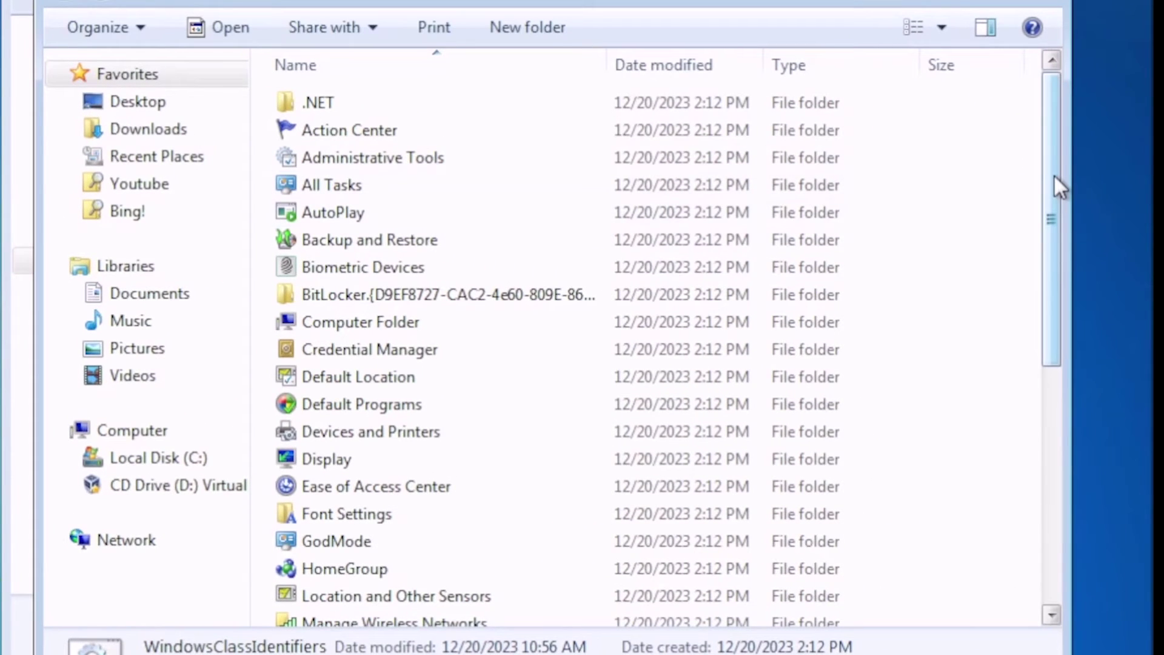
drag(1054, 174, 521, 199)
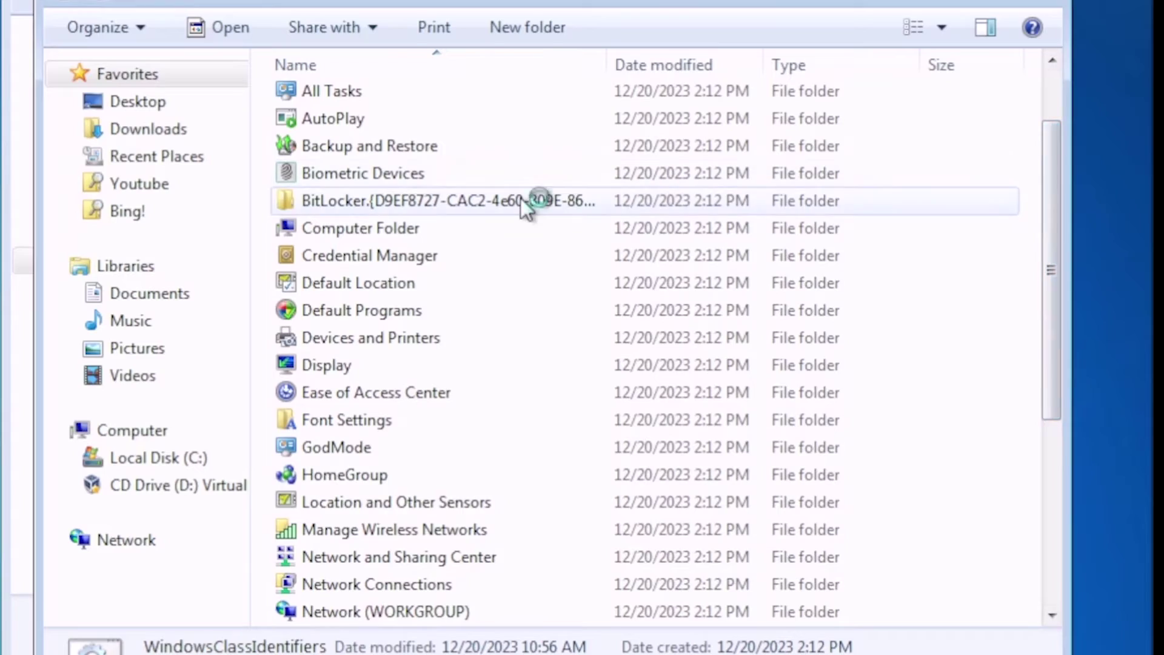
click(520, 200)
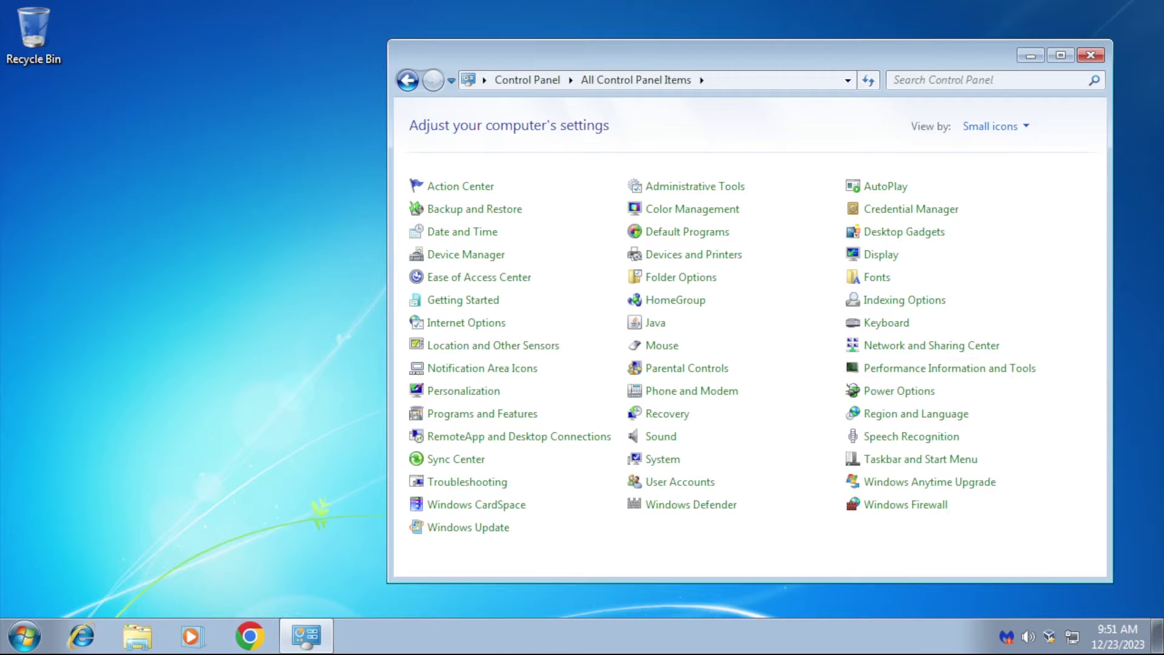
- Check the Region and Language current location, then apply the United States theme and show the desktop
click(953, 421)
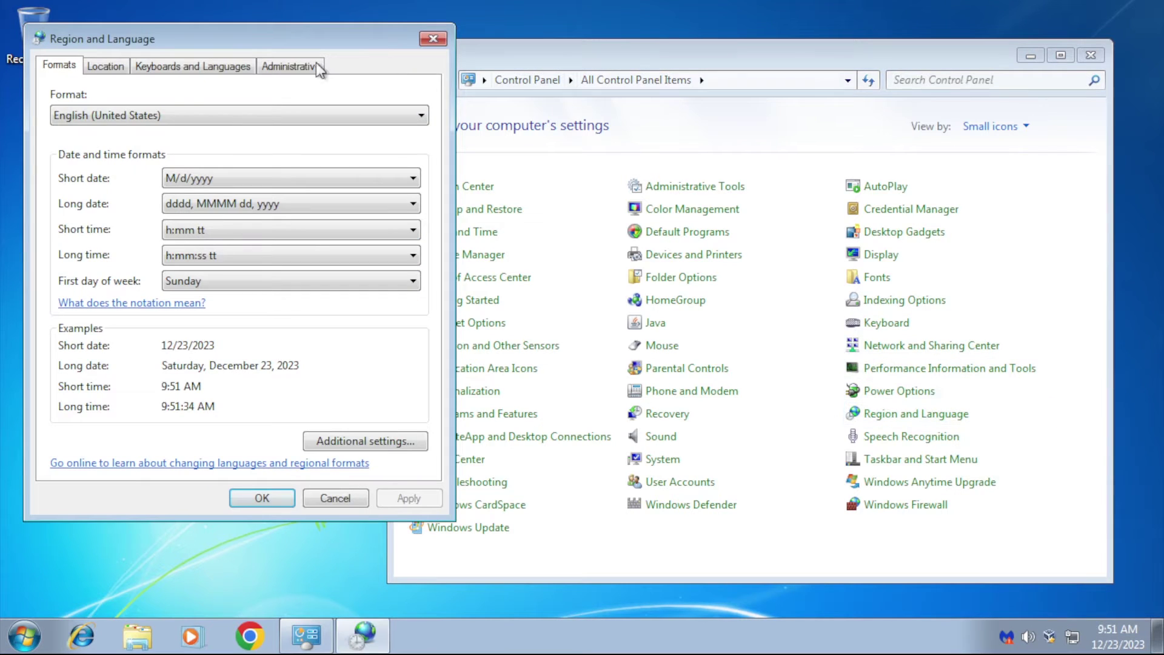
click(111, 70)
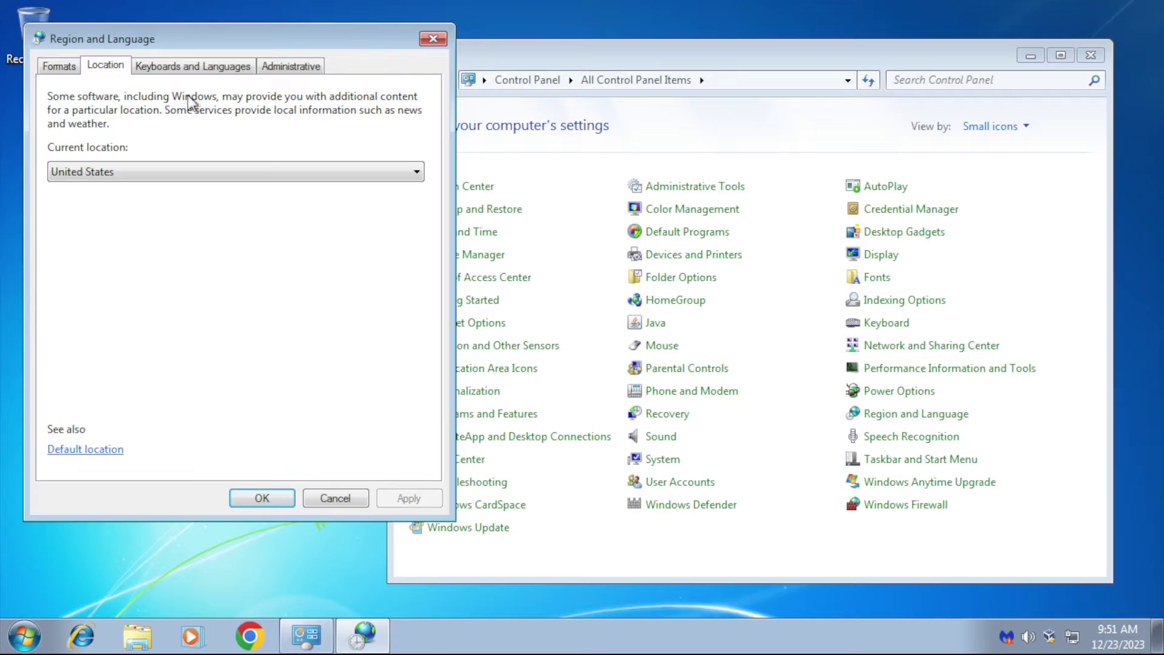
click(418, 172)
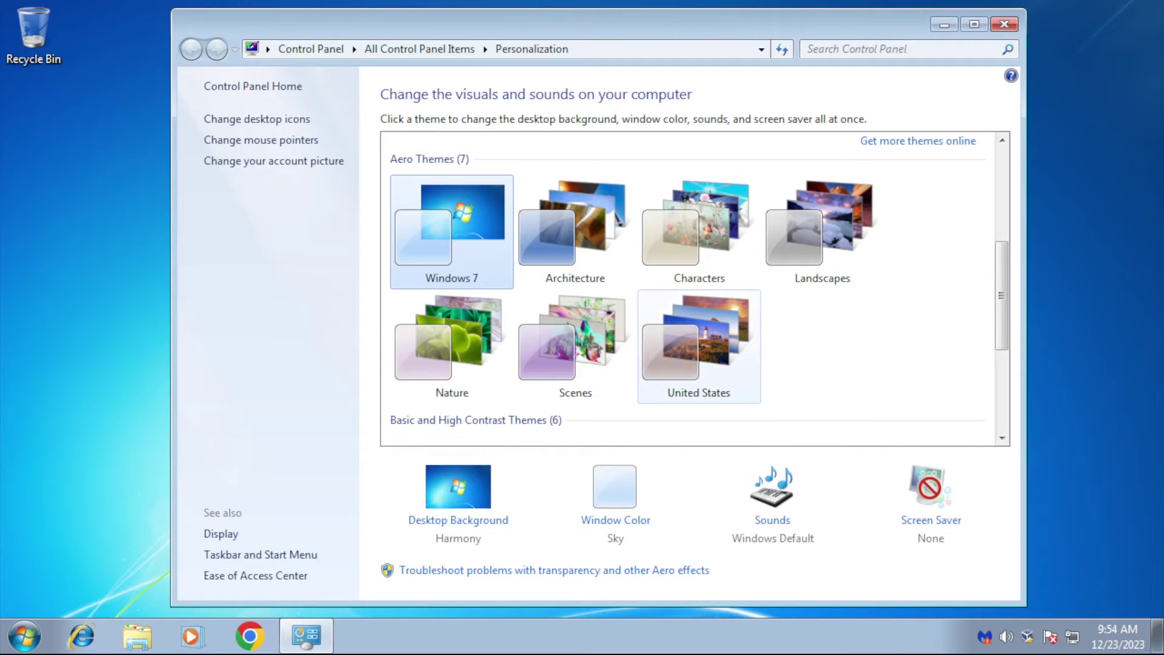
click(703, 360)
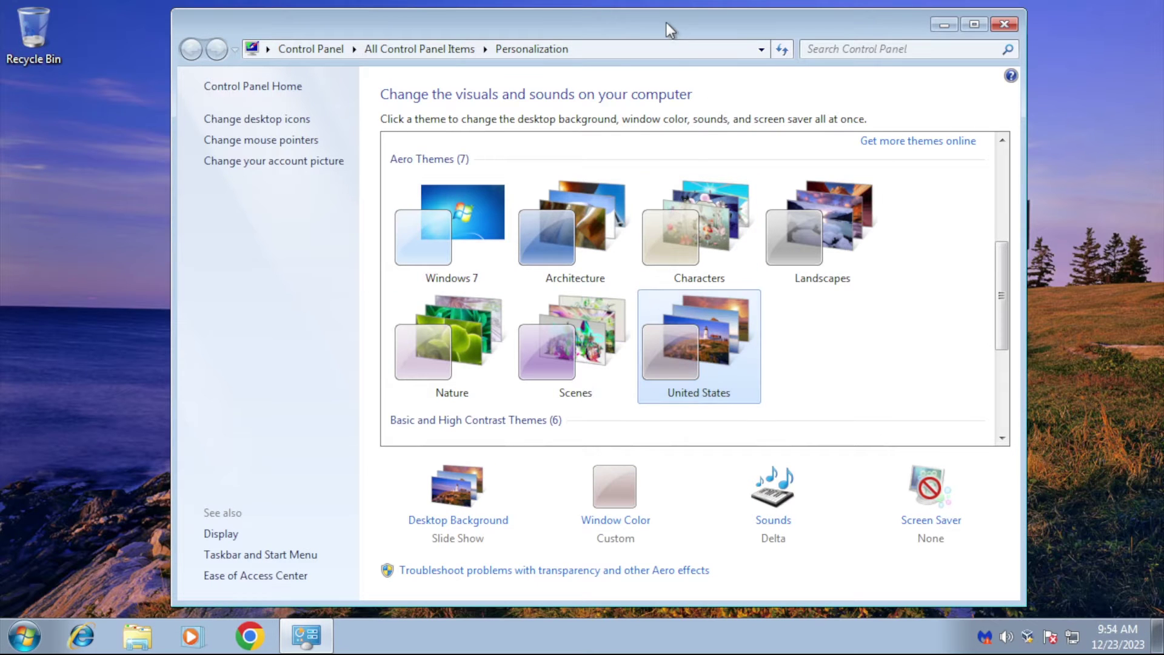
click(1159, 635)
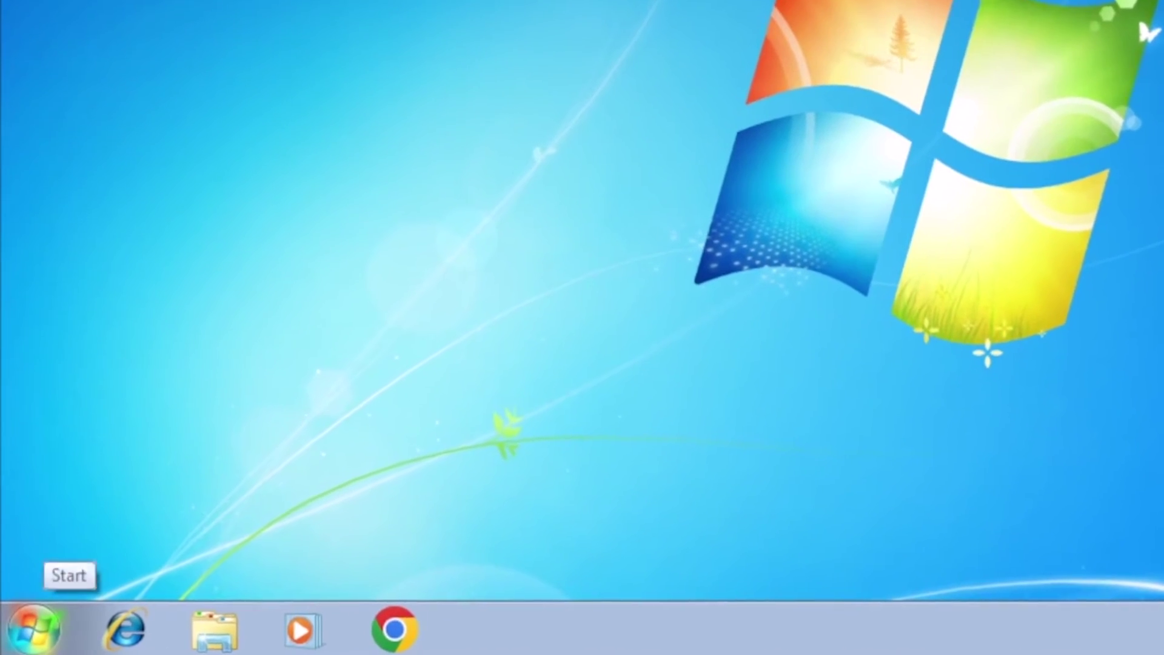
- Paste C:\Windows\Globalization\MCT into Start menu search and open that folder
click(35, 628)
text(C:\Windows\Globalization\MCT)
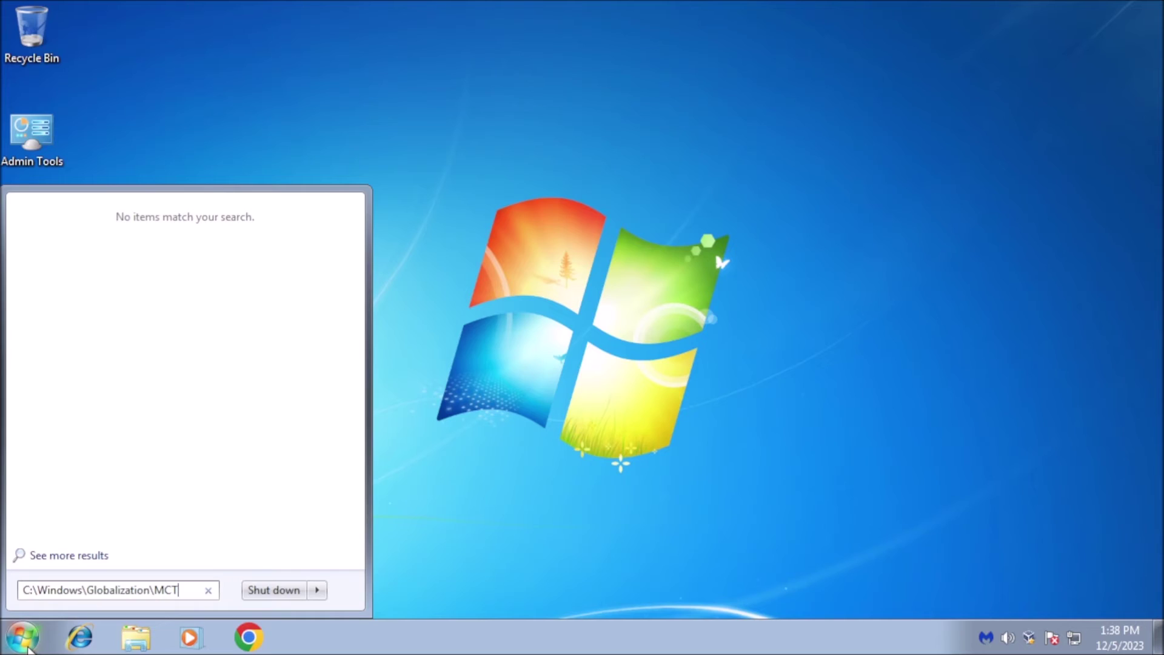
key(Return)
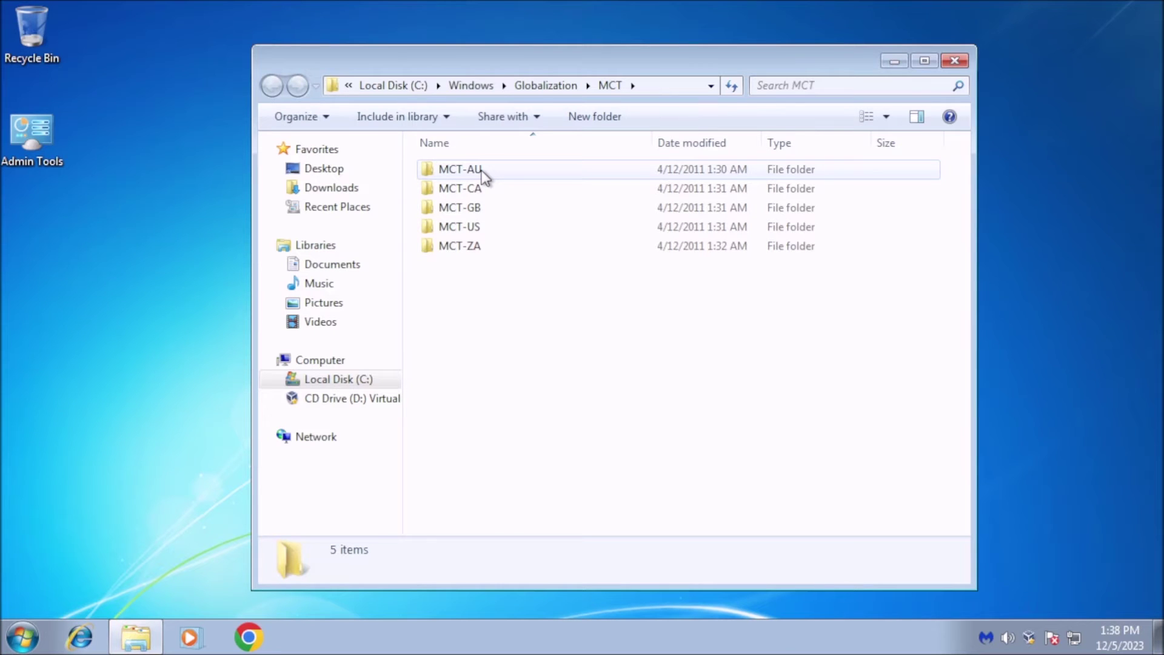
- Apply AU.theme from MCT-AU\Theme and move Personalization aside to view the wallpaper
double_click(483, 174)
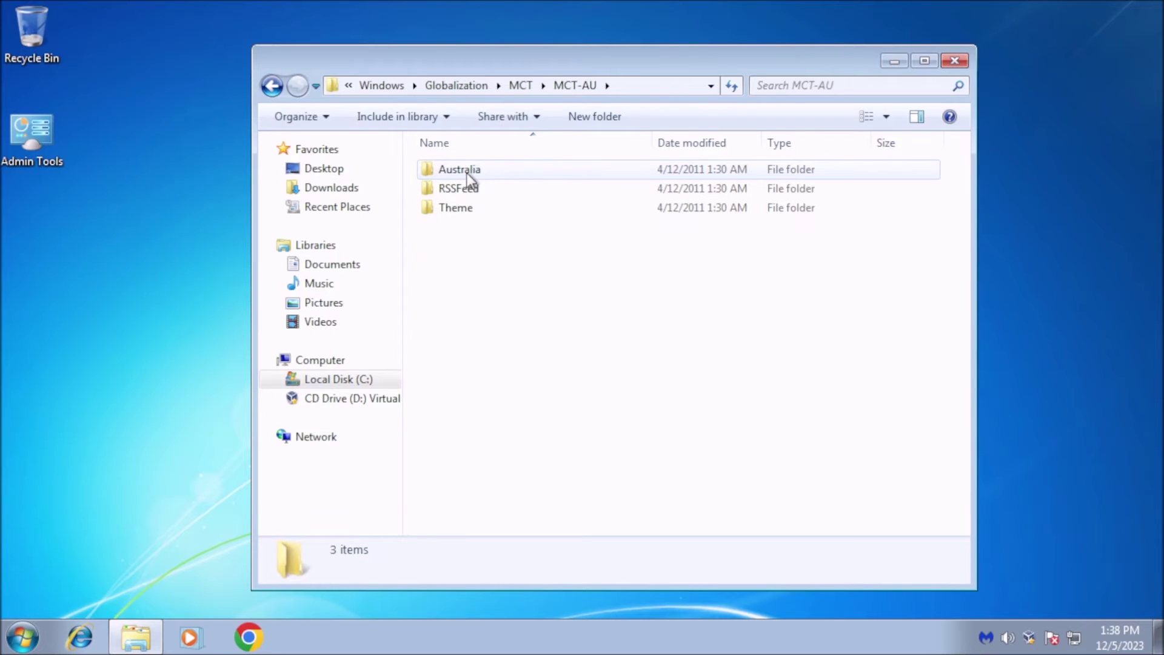
double_click(467, 210)
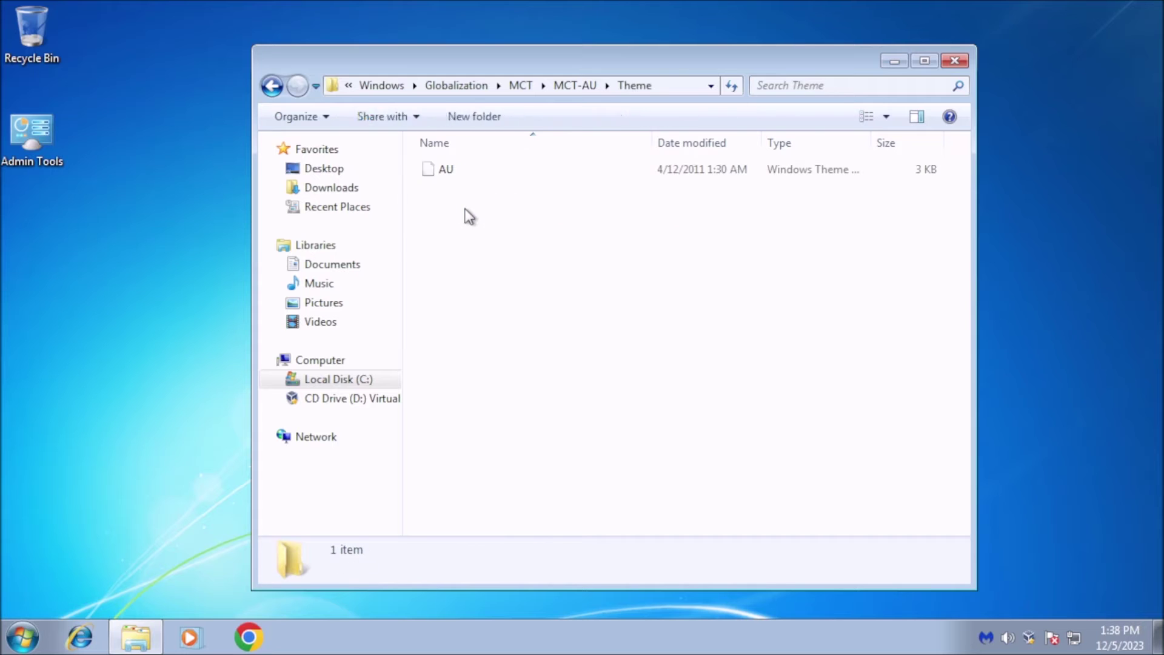
double_click(446, 172)
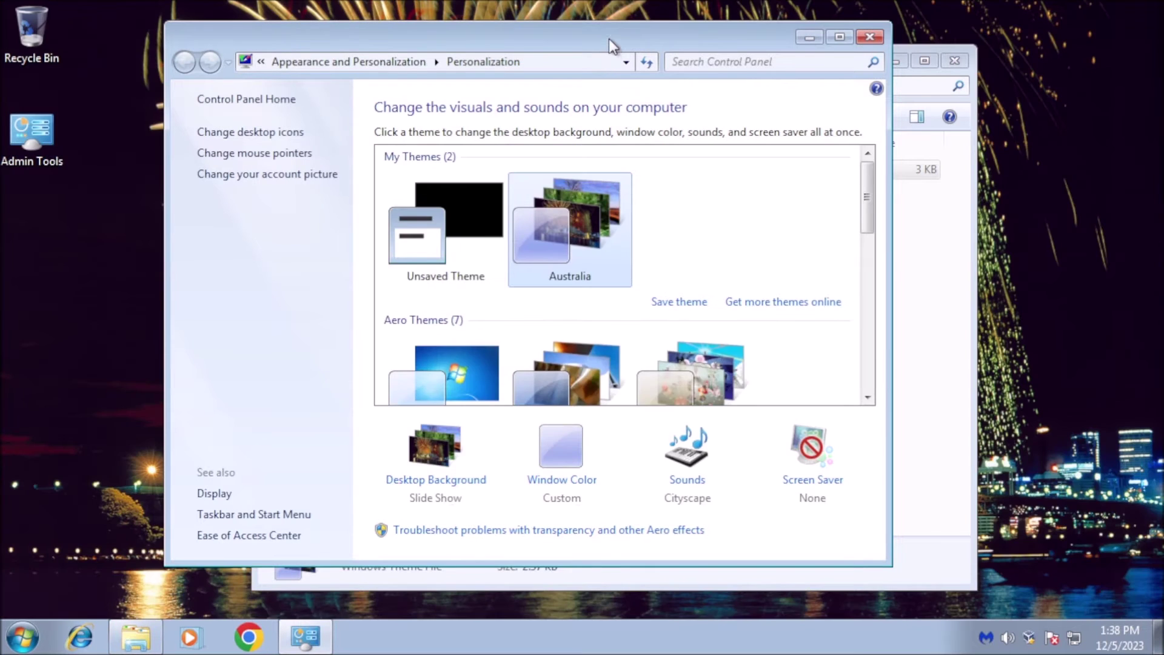
drag(609, 37, 830, 50)
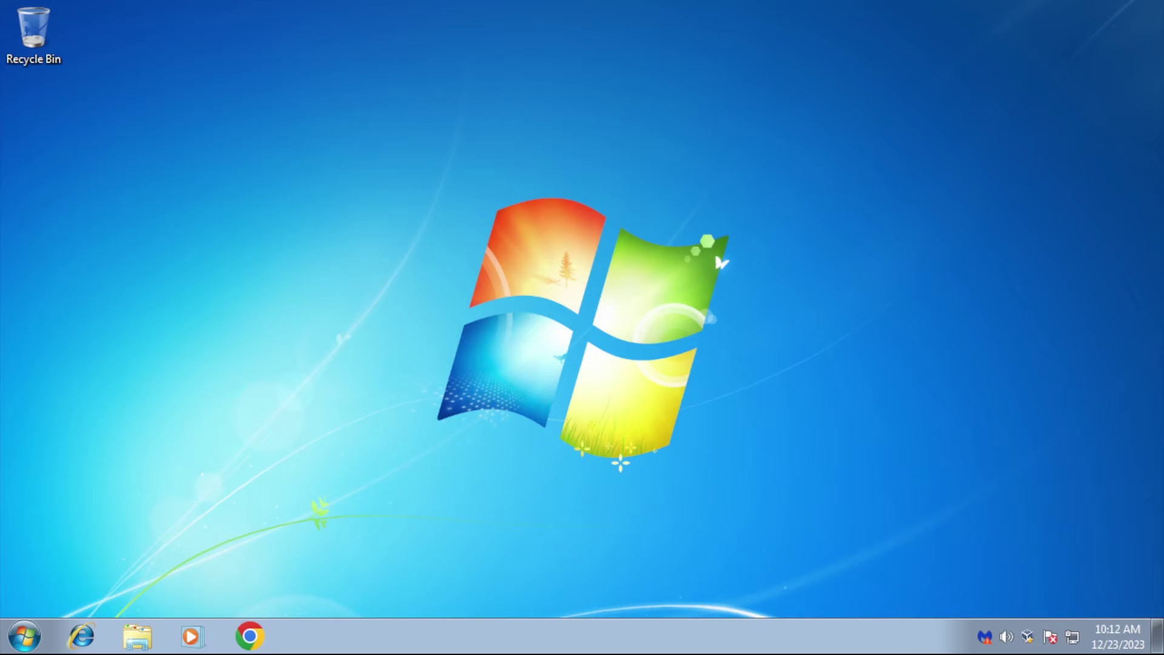
- Apply the Canada theme via the desktop's Personalize, then minimize the Personalization window
right_click(627, 442)
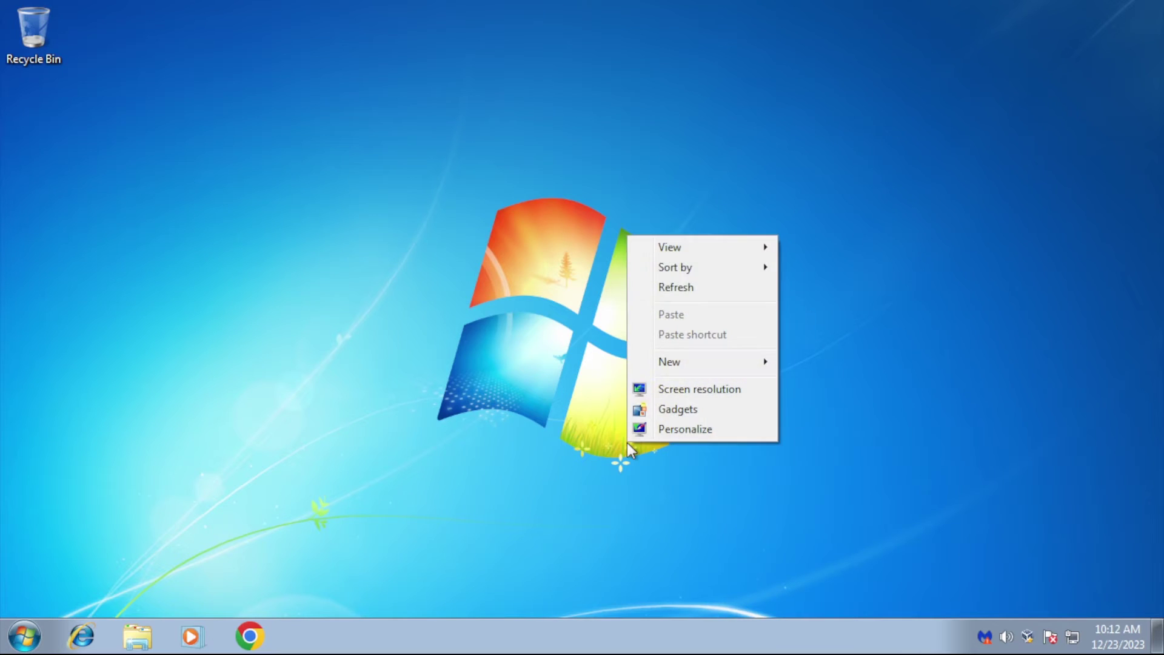
click(752, 428)
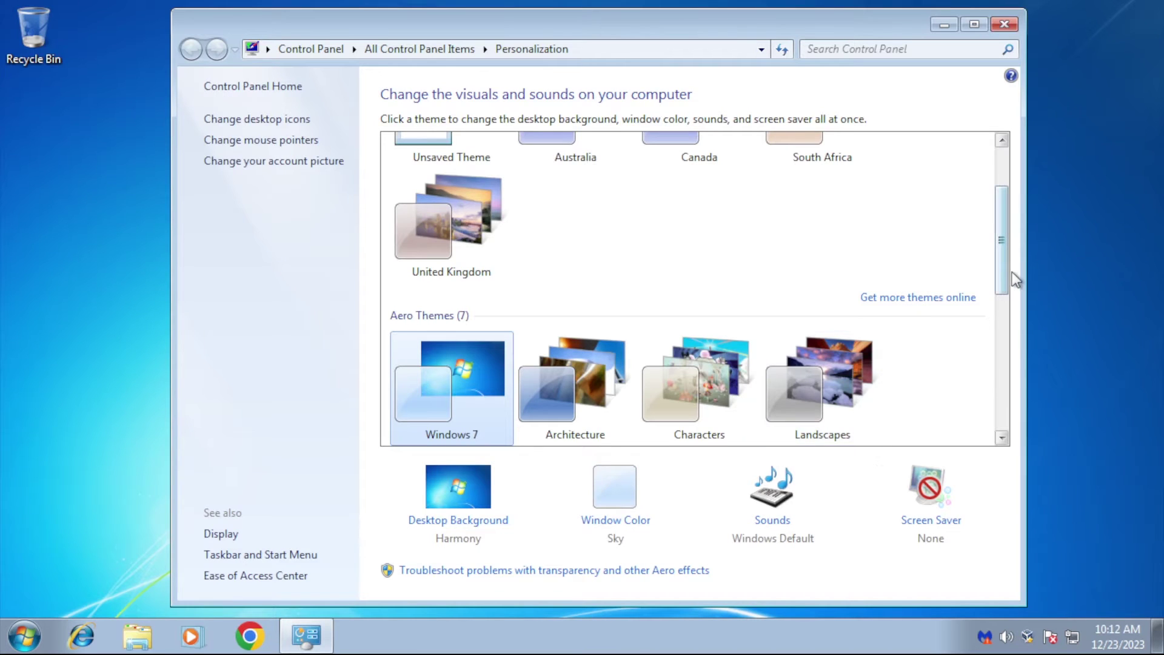
drag(1007, 268, 1014, 230)
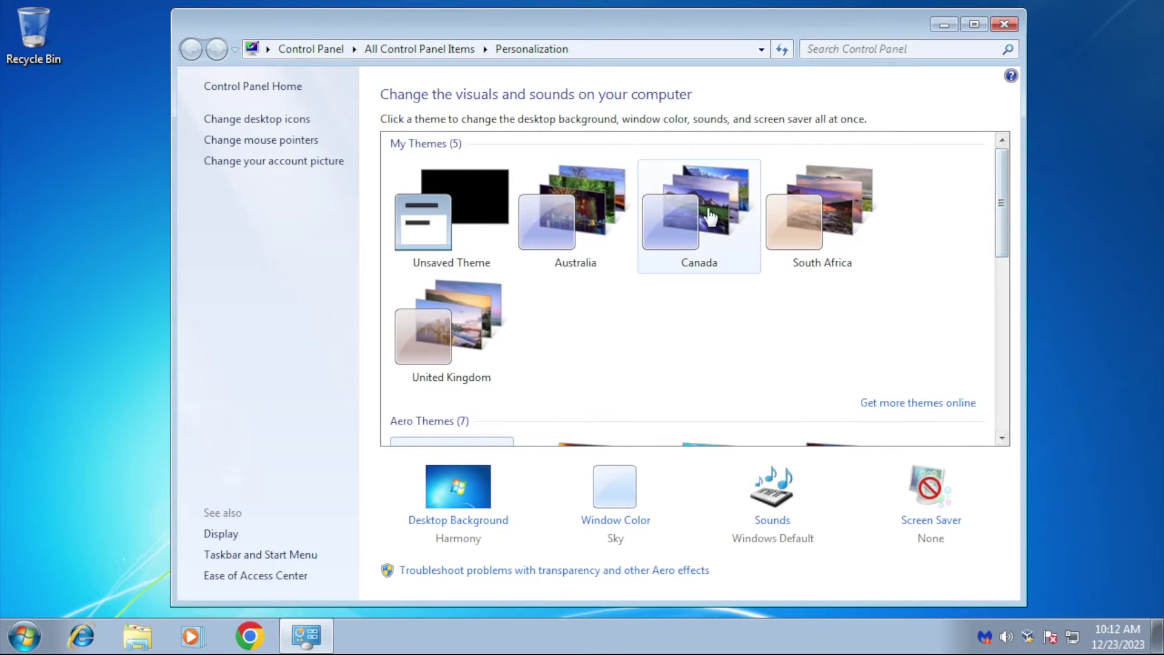
click(682, 221)
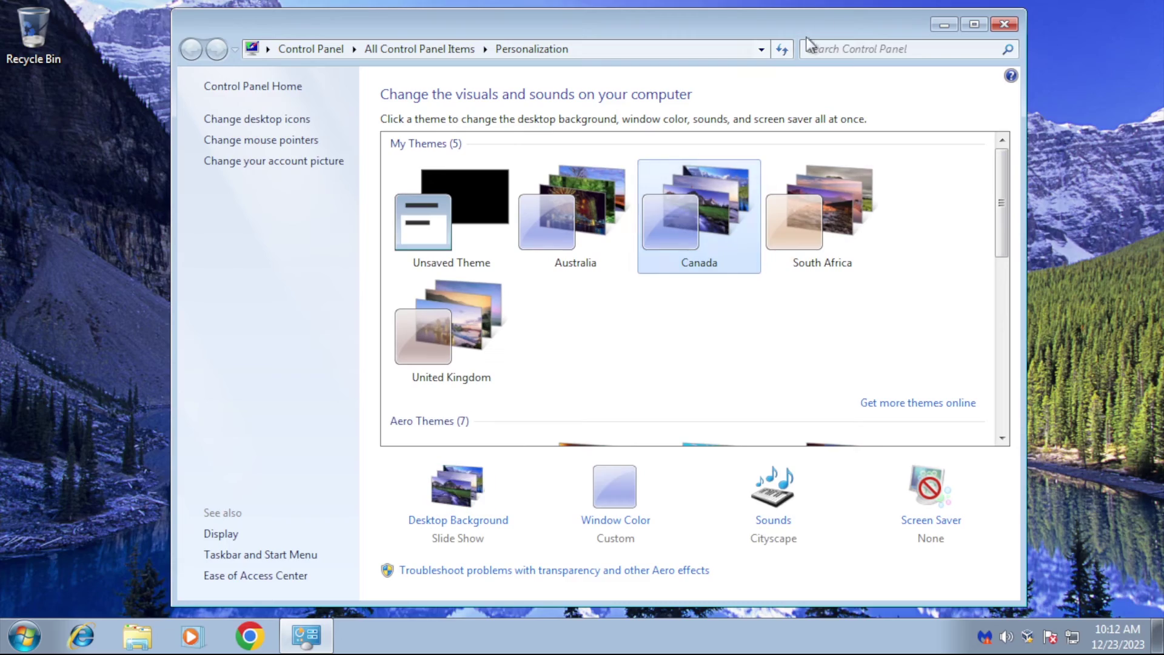
click(940, 25)
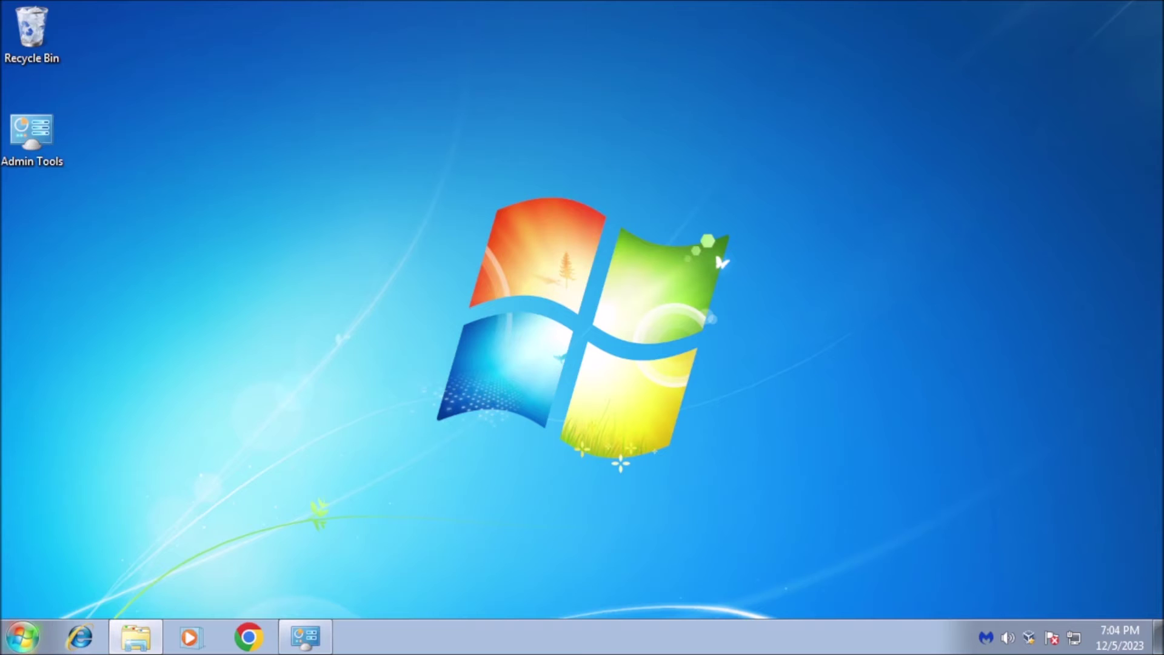
- Search for cmd and run it as administrator, approving the UAC prompt
click(35, 642)
text(cmd)
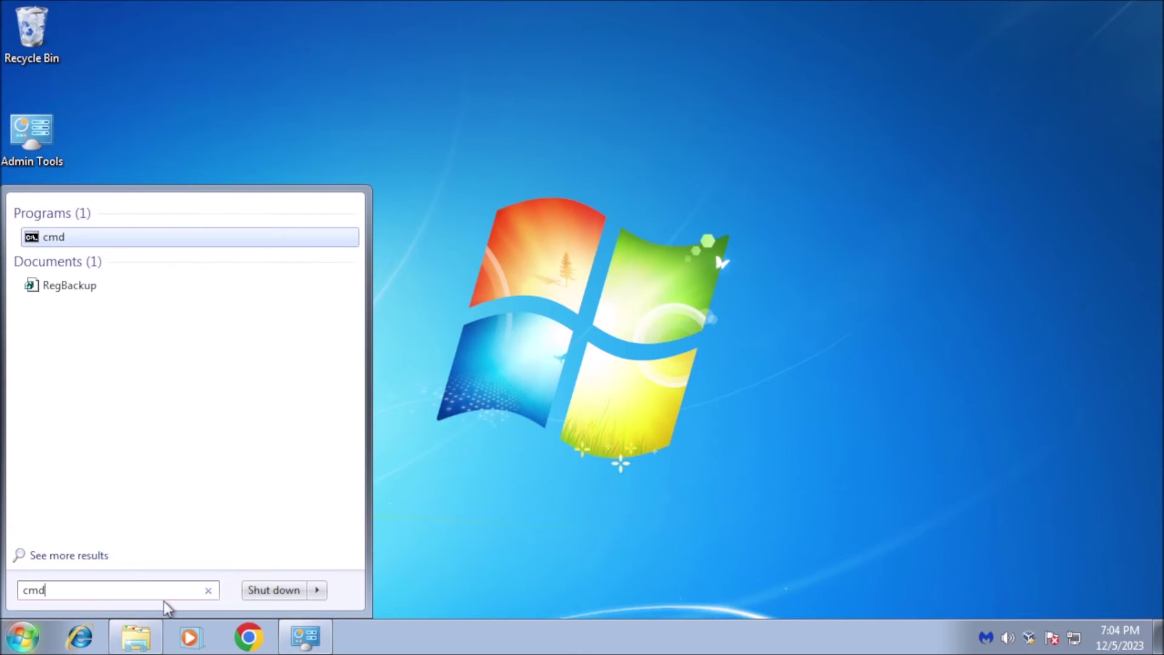
right_click(65, 237)
click(122, 260)
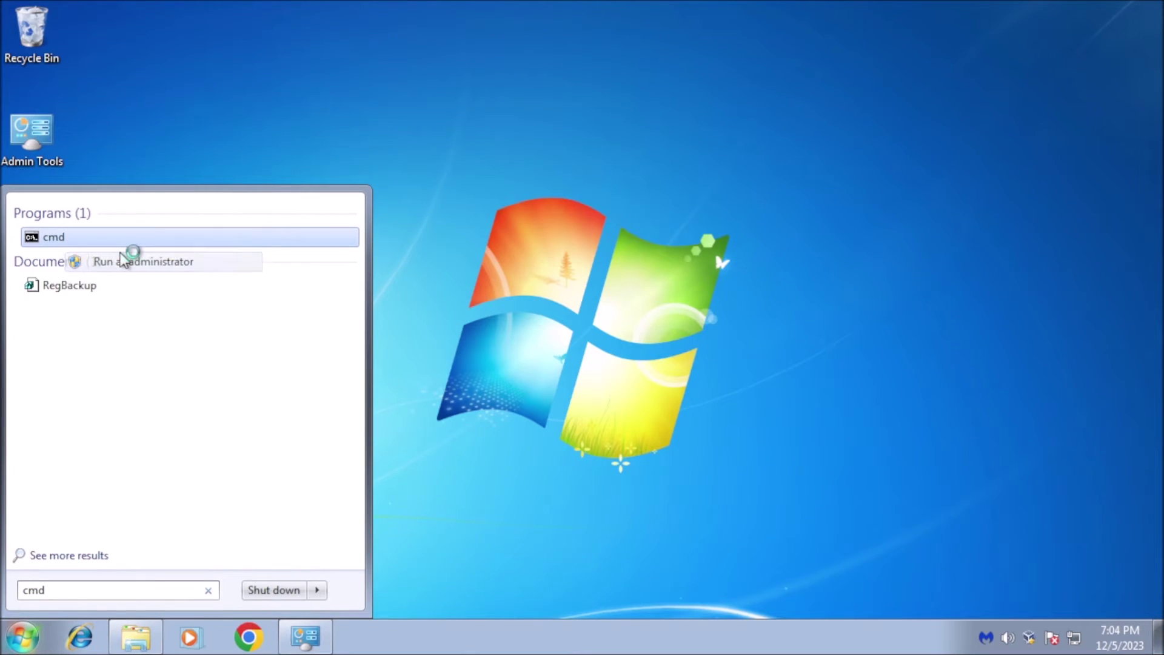
click(276, 380)
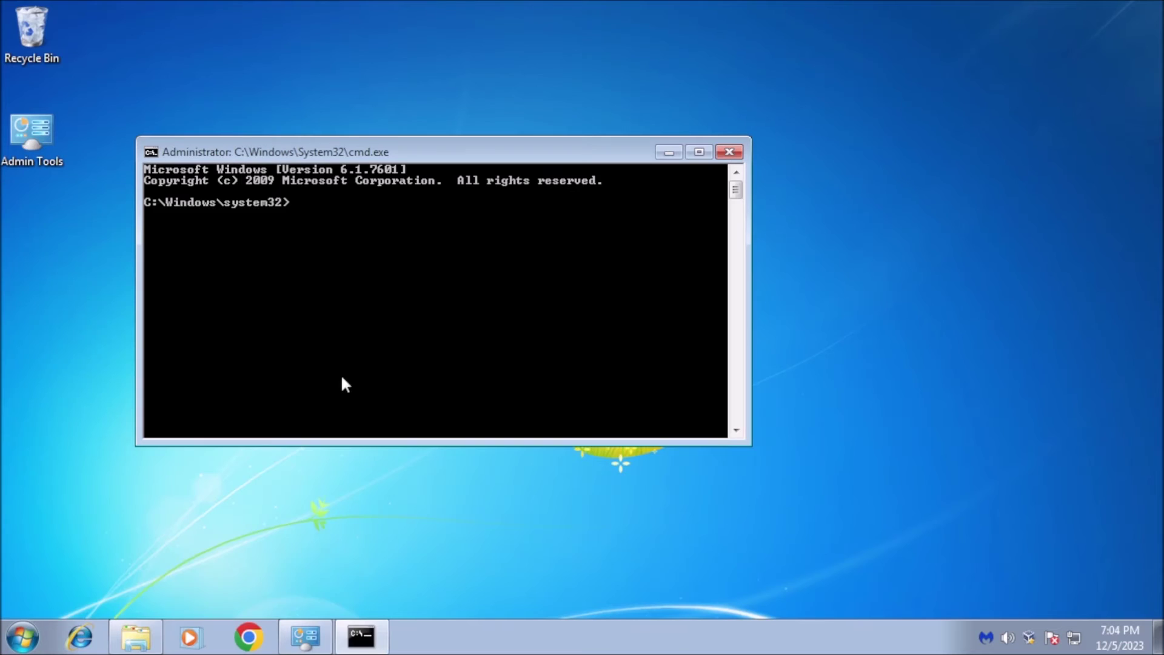
- Paste and run powercfg -energy, then view C:\energy_report.html maximized
right_click(388, 220)
click(444, 275)
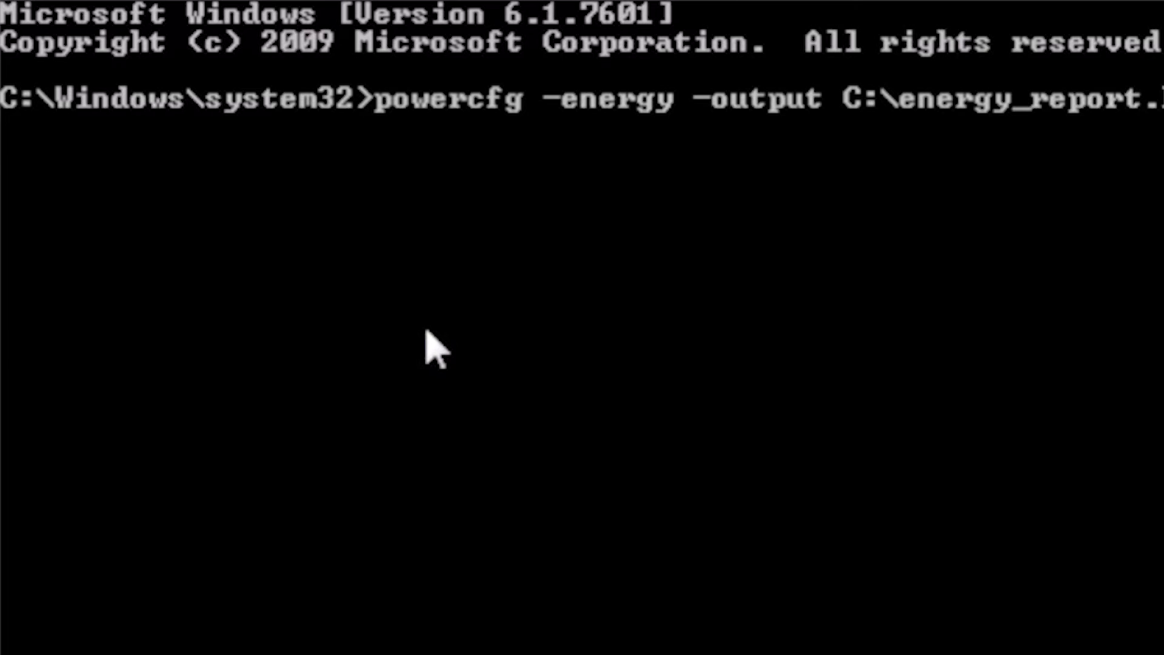
key(Return)
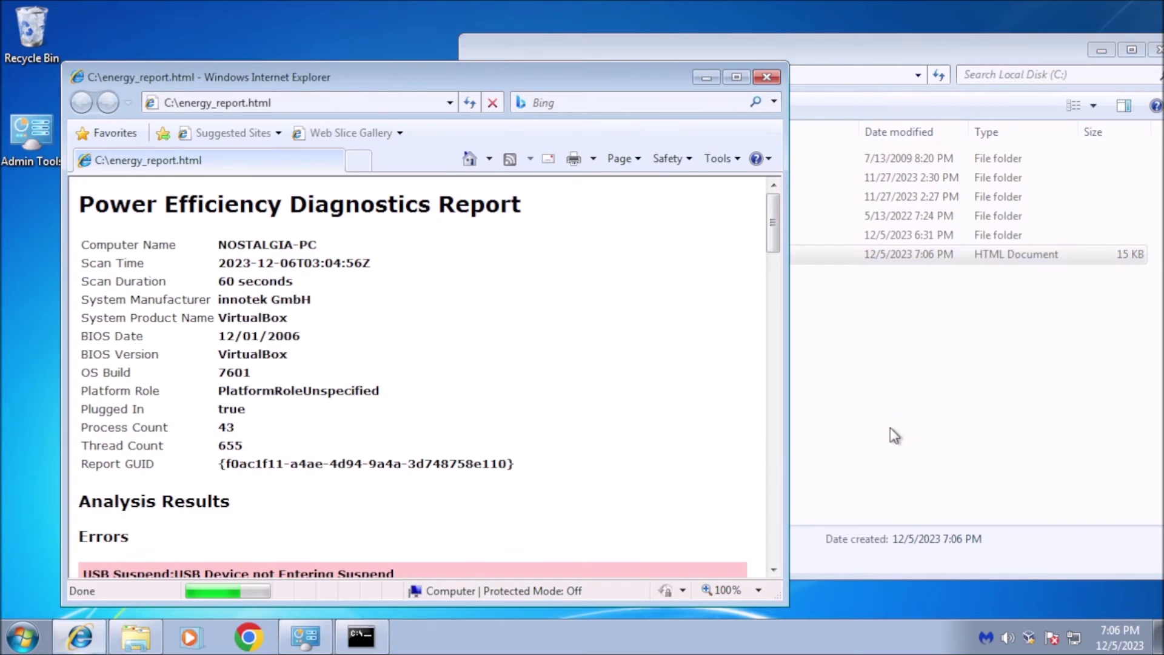
double_click(462, 75)
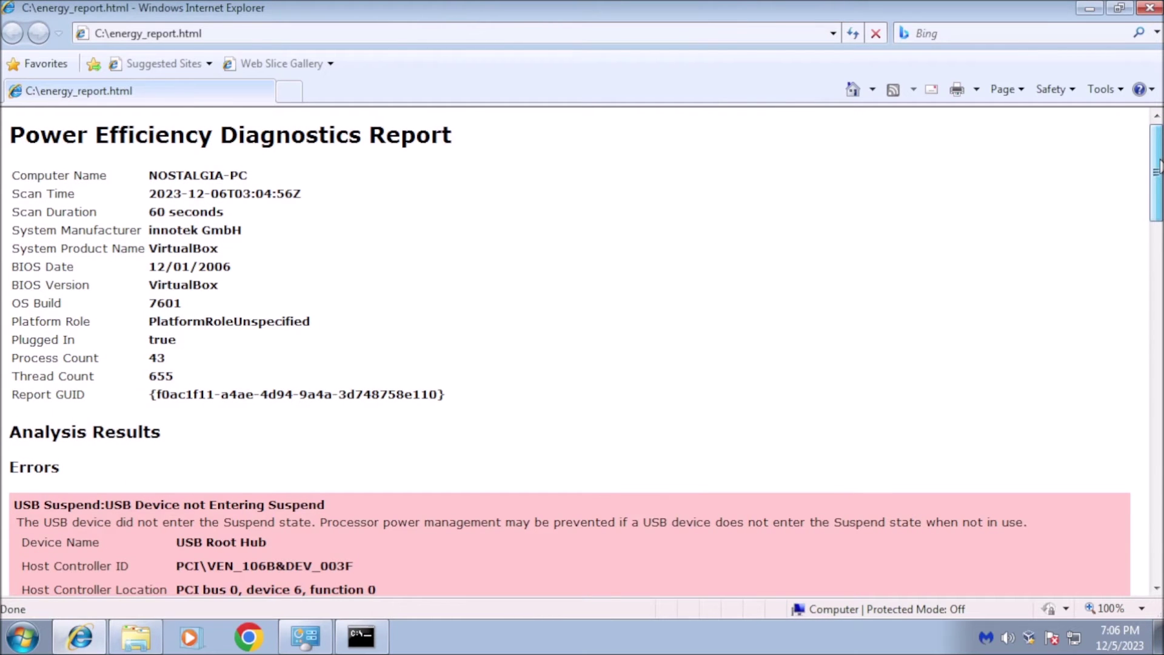
drag(1159, 163, 1159, 183)
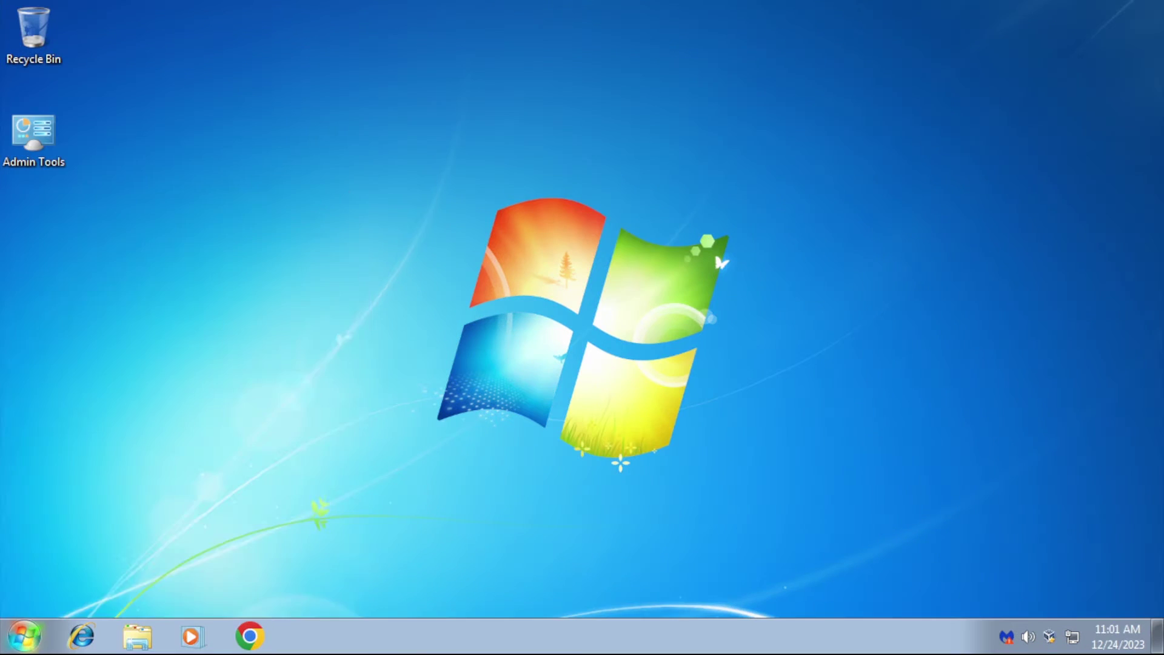
- Search 'device' from the Start menu and launch Device Manager
click(24, 638)
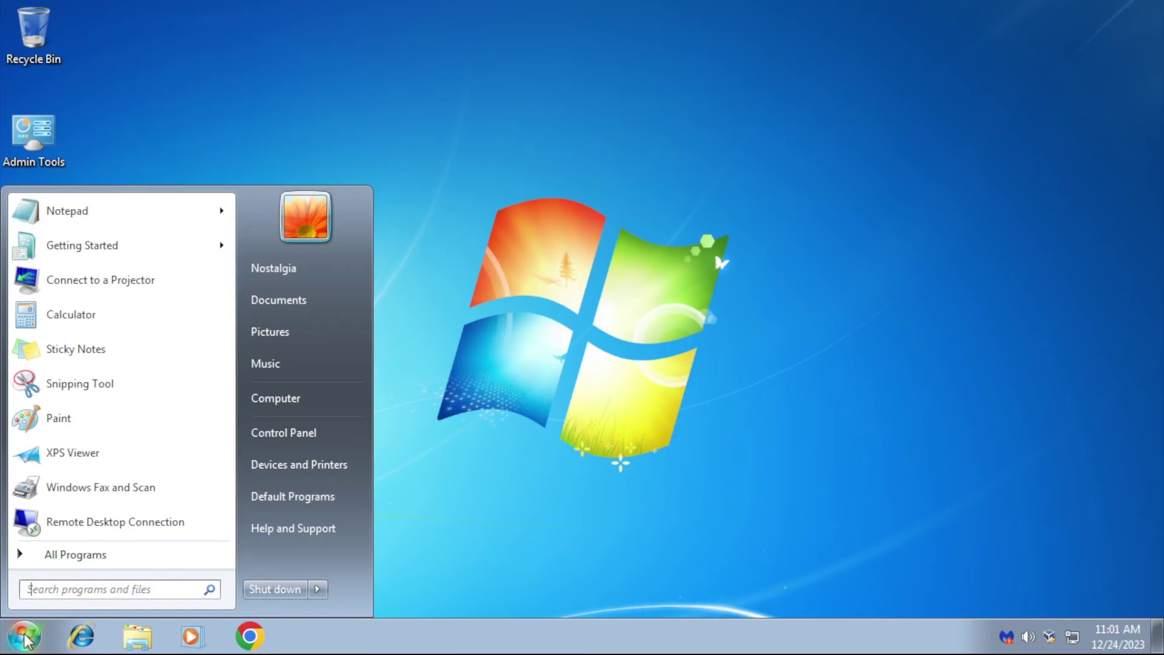
text(device)
key(Down)
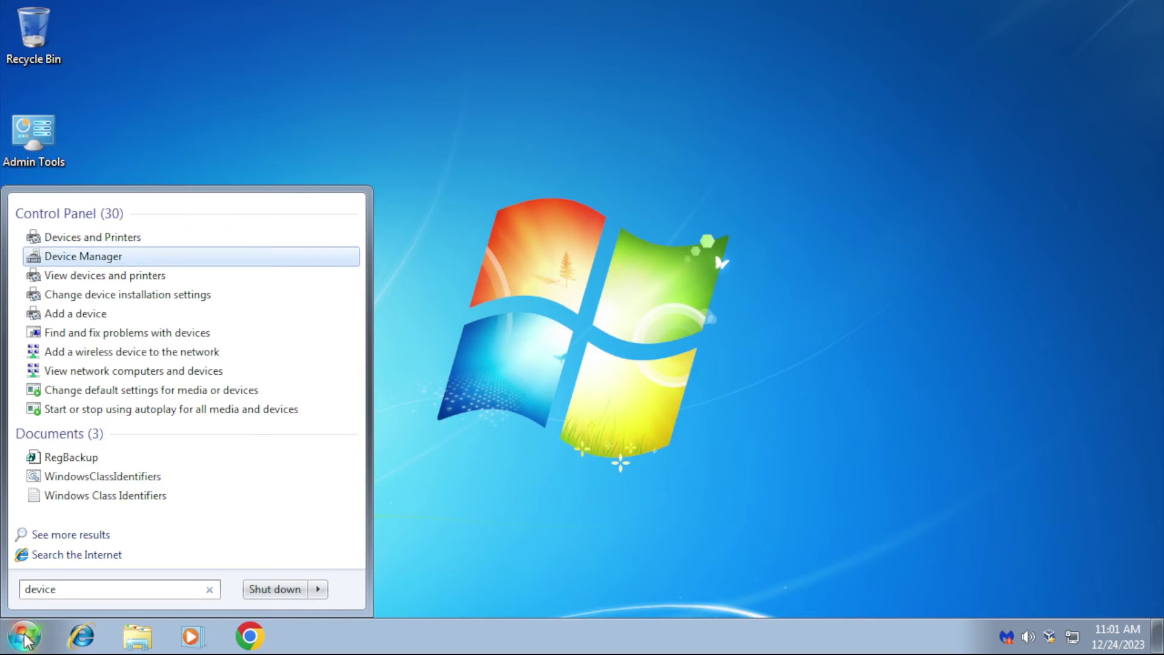
key(Return)
- Search 'system' from the Start menu and launch System Information
click(24, 638)
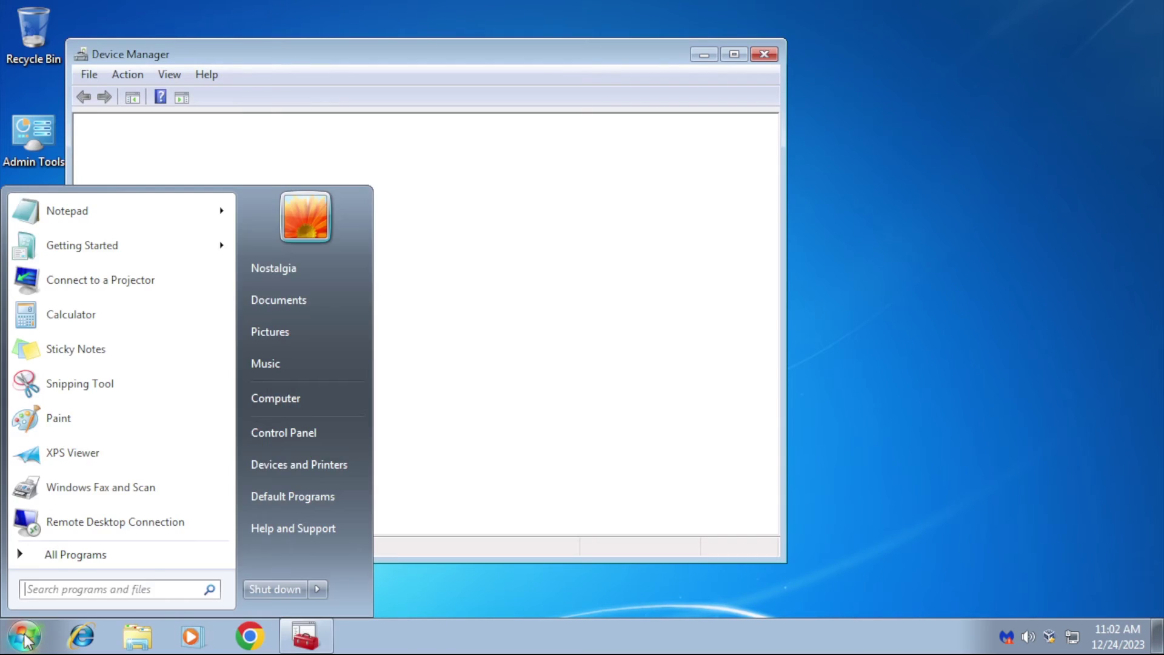
text(system)
key(Down)
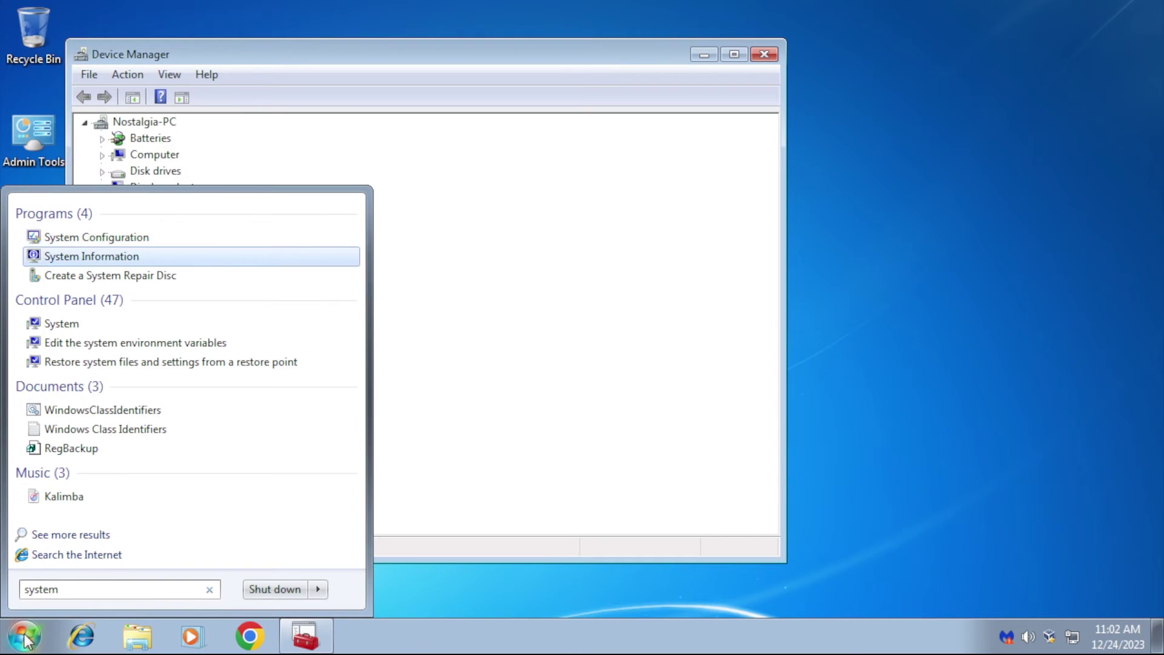
key(Return)
- Search 'note' from the Start menu and launch Notepad
click(25, 638)
text(note)
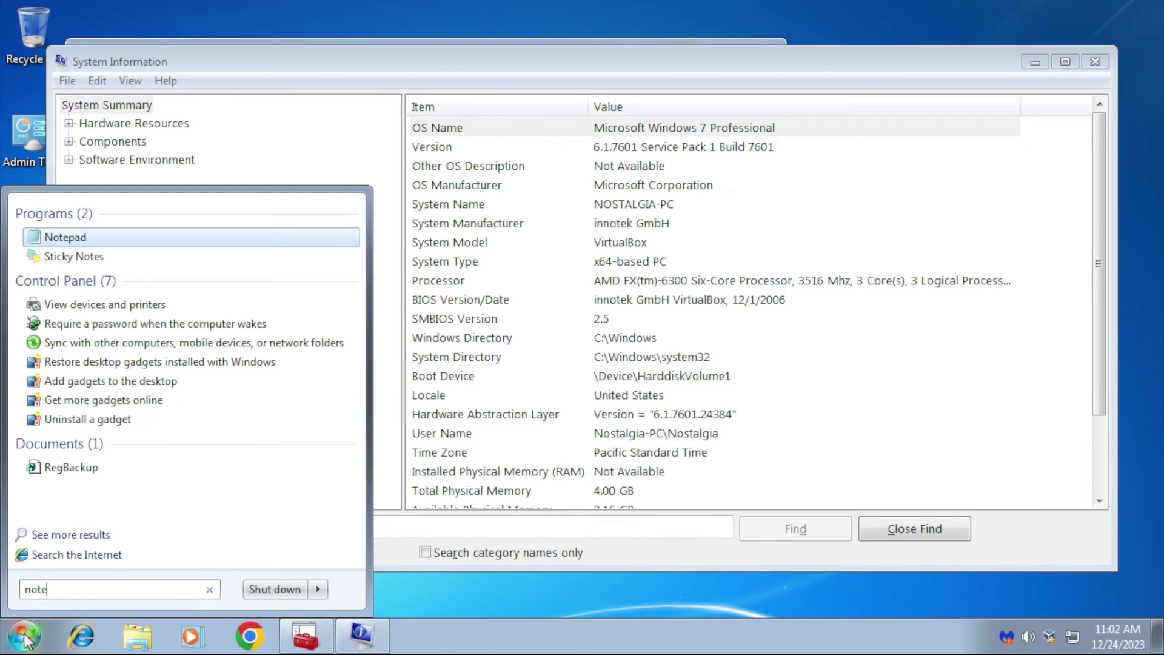
key(Return)
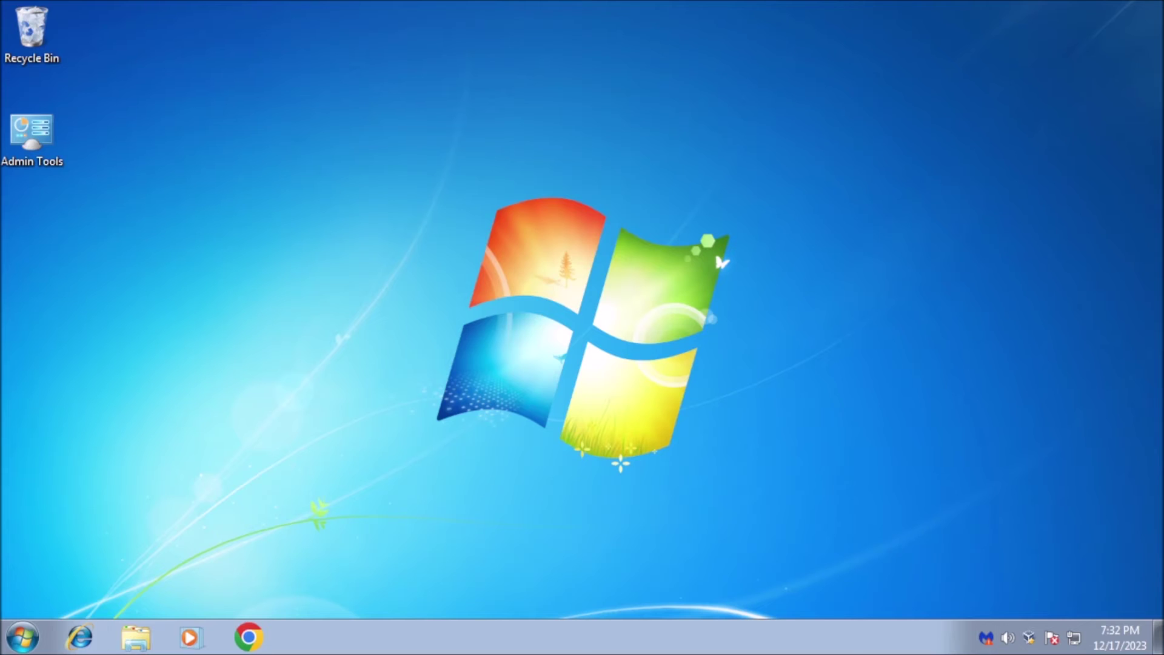
- Run gpedit.msc and open User Configuration's Administrative Templates > Start Menu and Taskbar settings
click(30, 639)
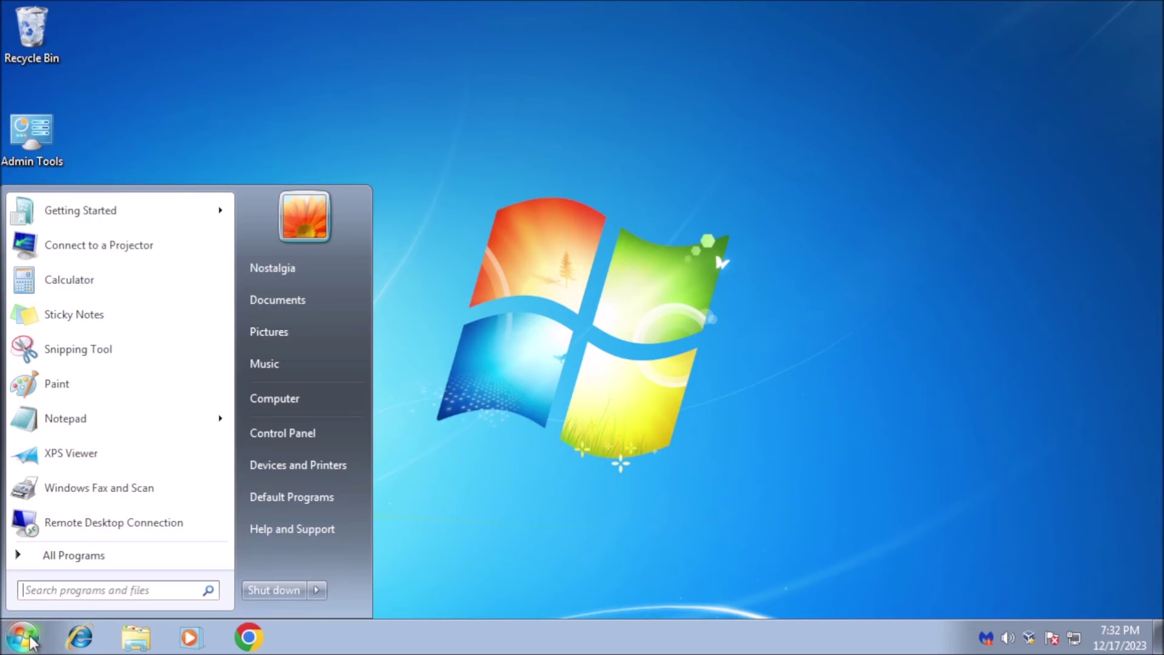
text(gpe)
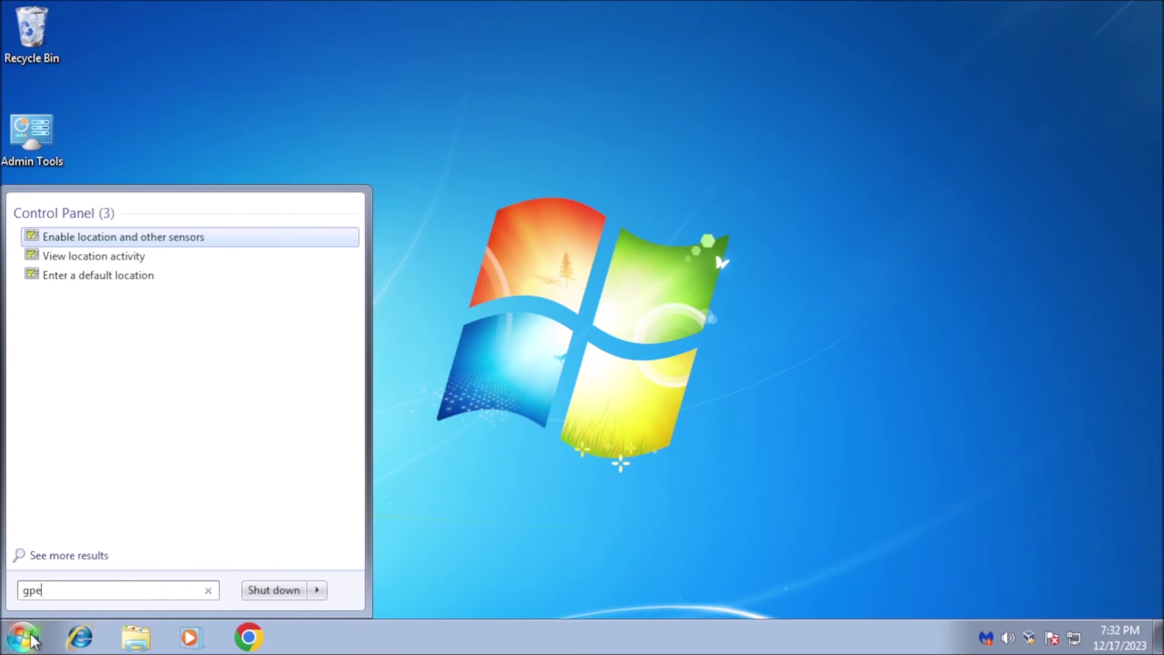
text(dit.msc)
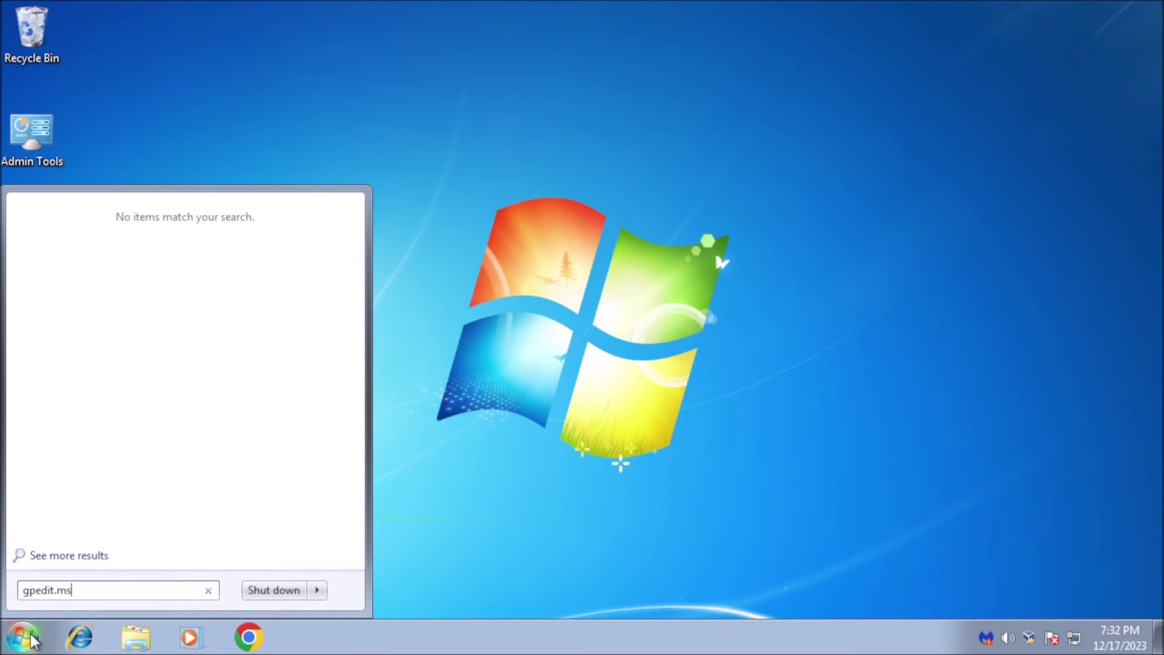
key(Return)
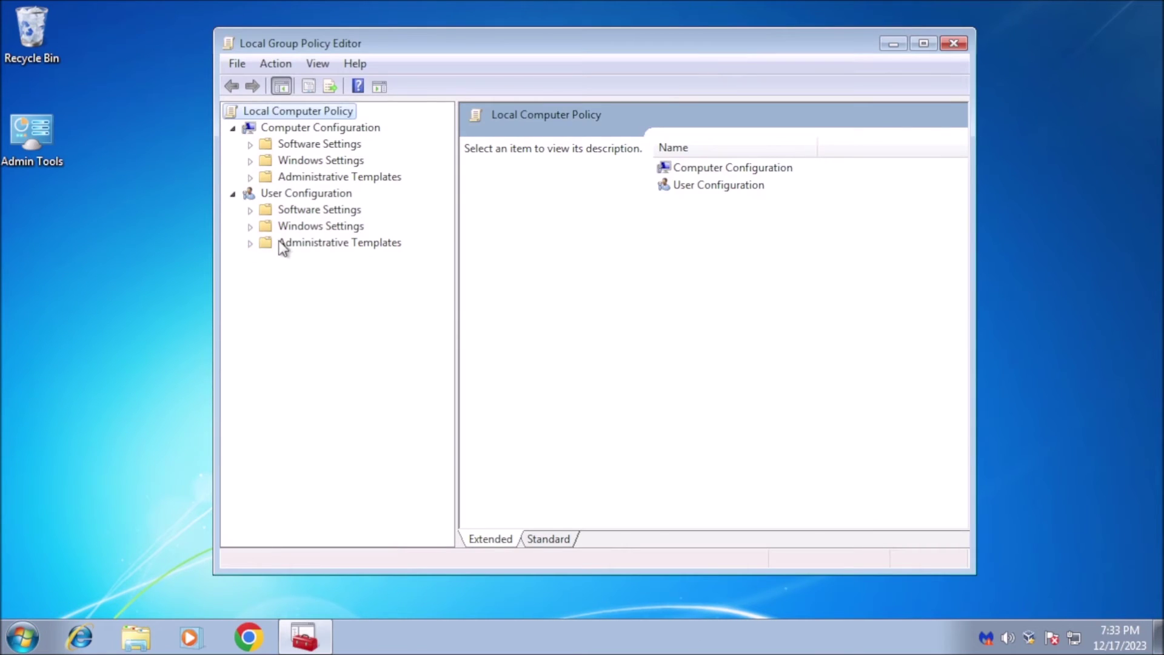
click(283, 245)
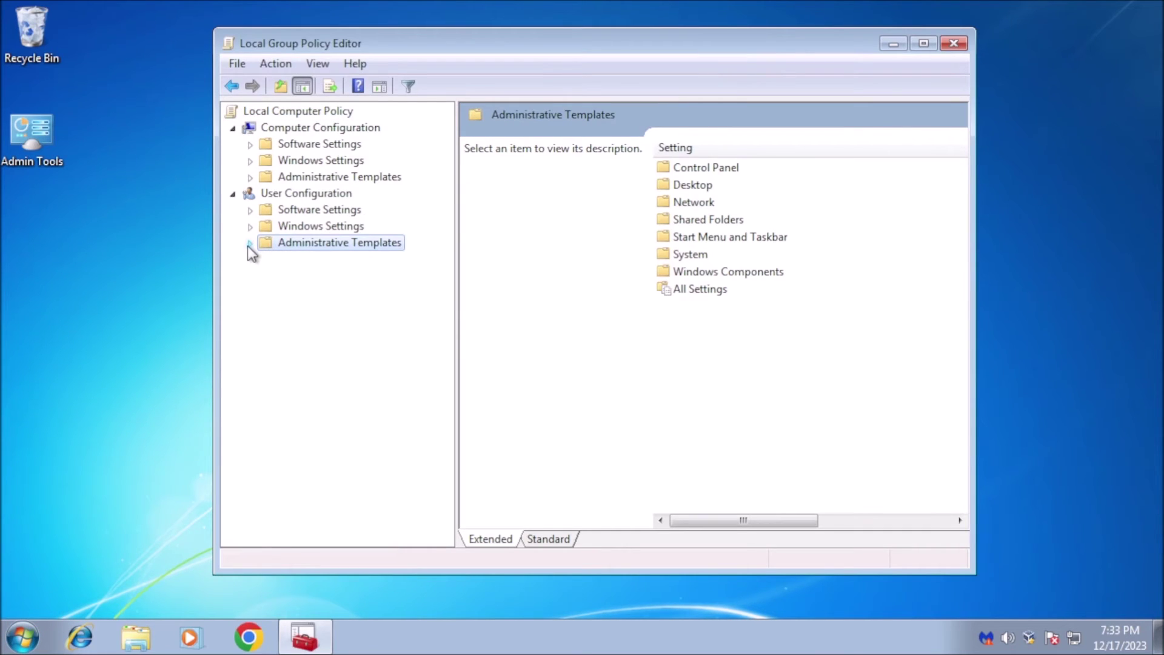
double_click(716, 238)
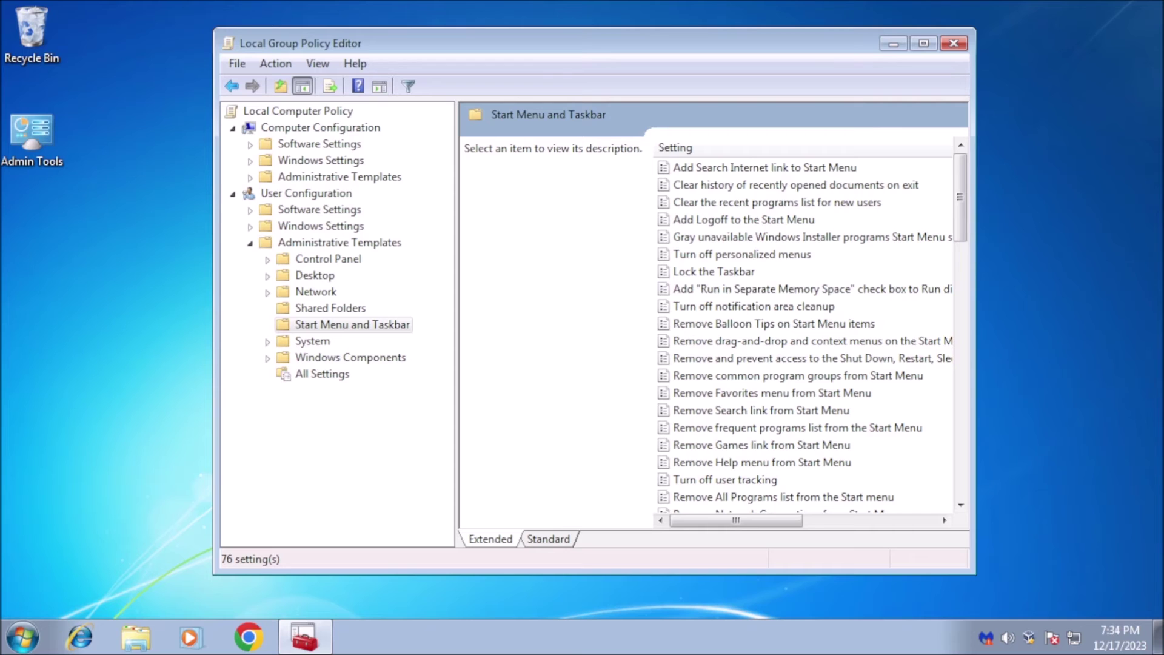
- Set 'Add Search Internet link to Start Menu' to Enabled and apply it
click(775, 168)
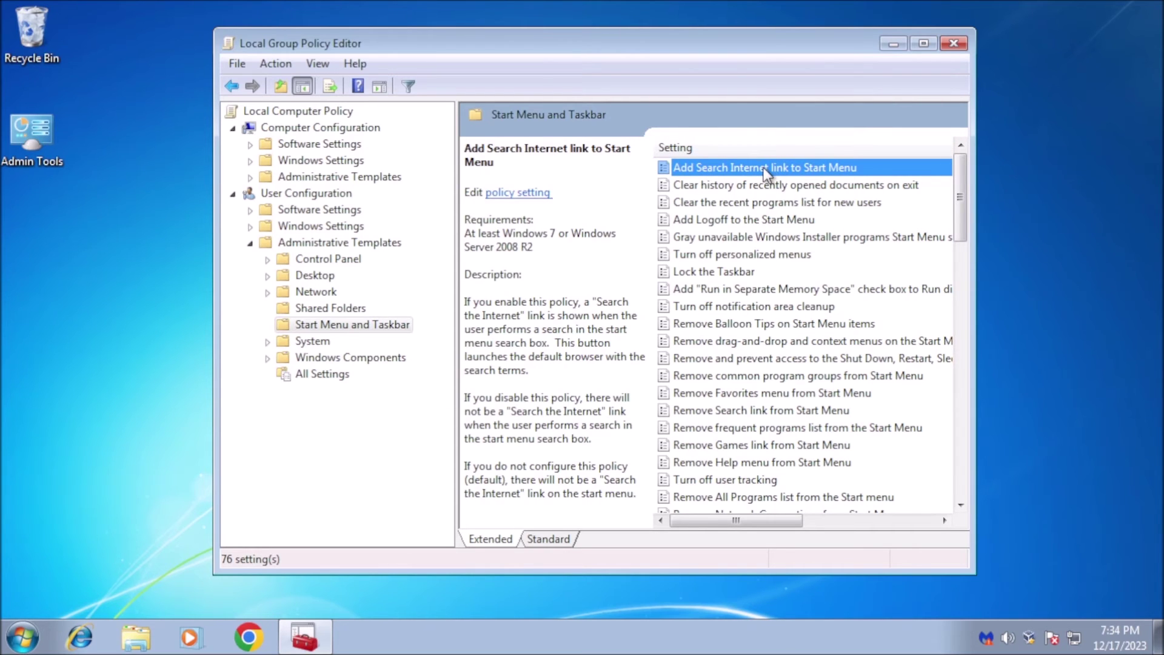
double_click(764, 170)
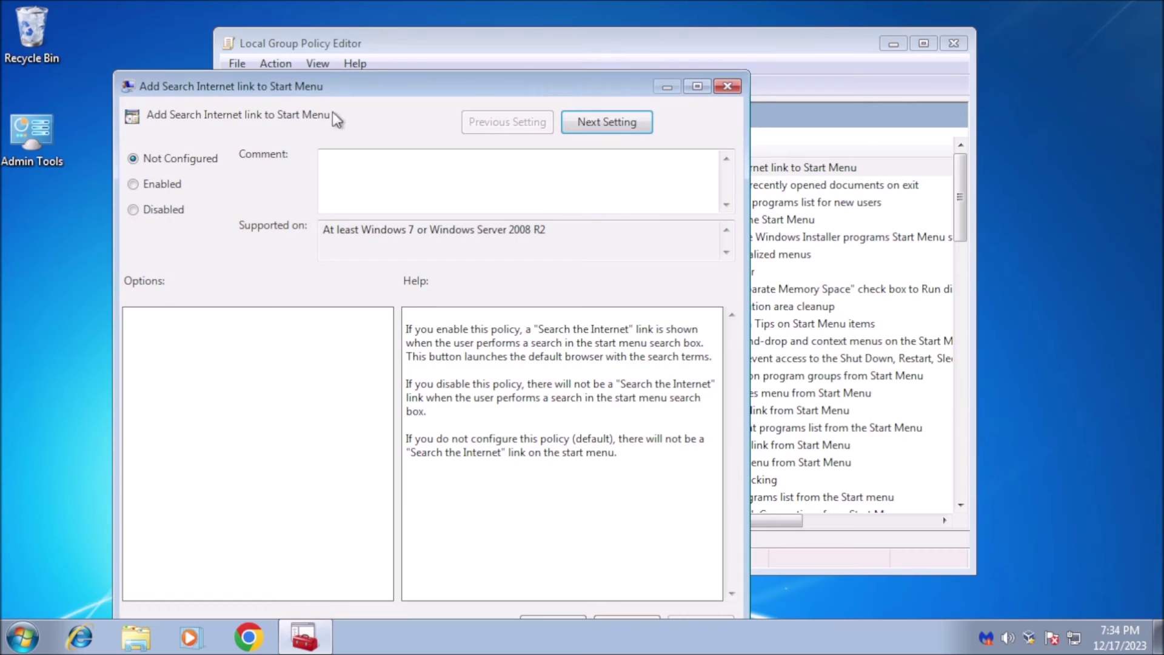
click(133, 184)
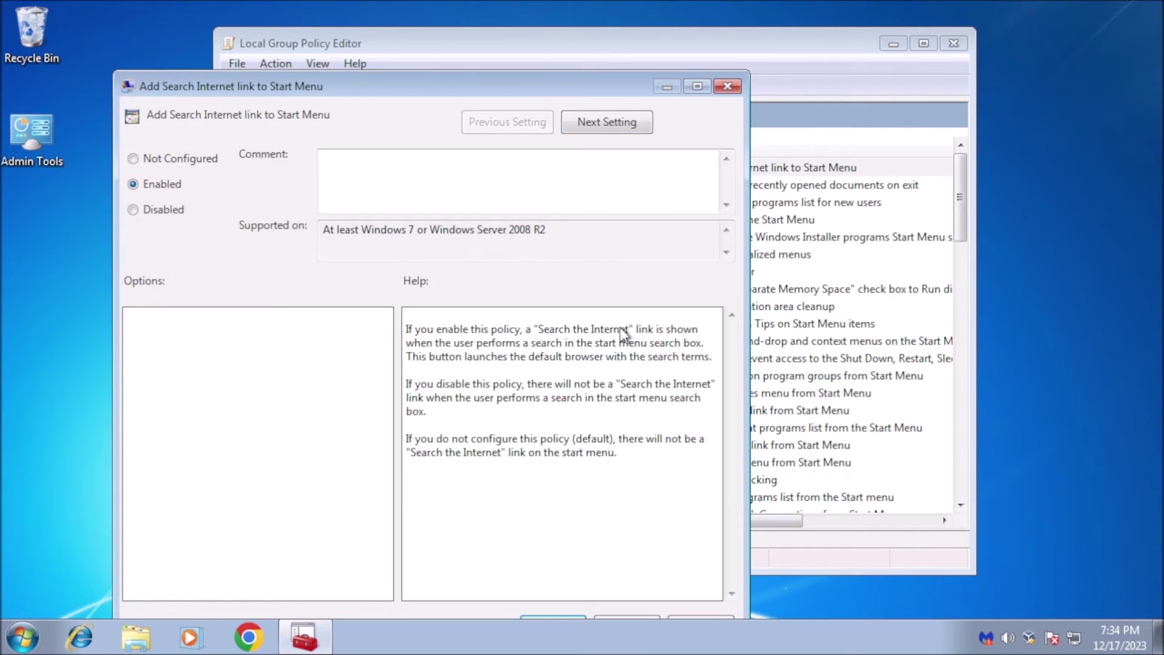
drag(558, 85, 571, 30)
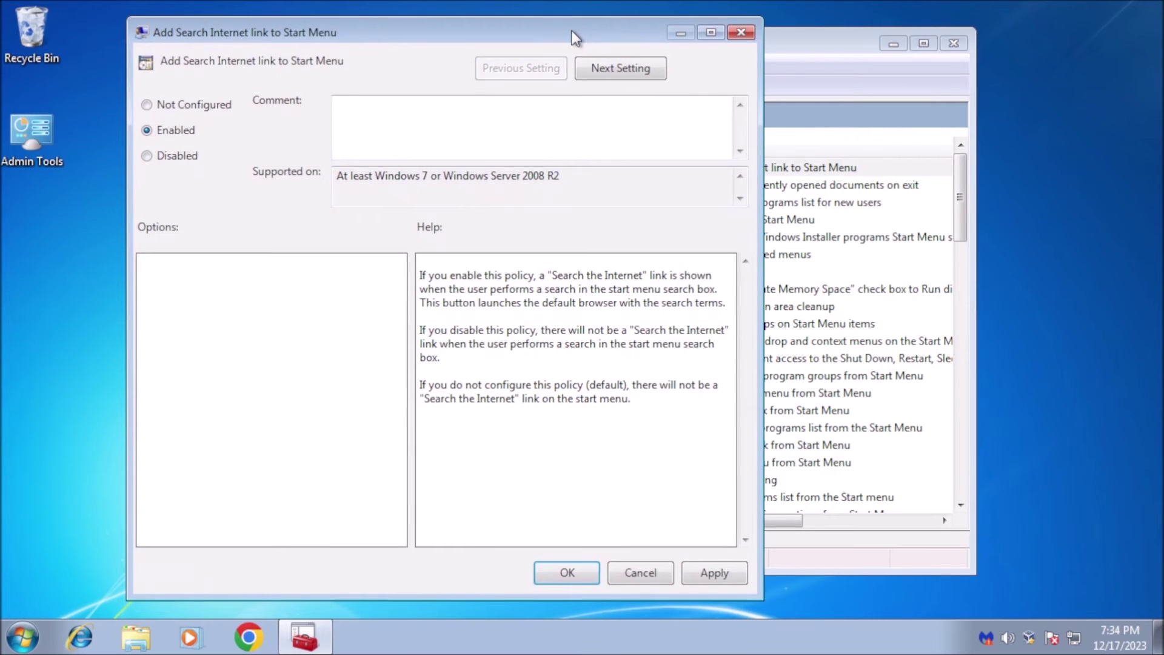
click(713, 574)
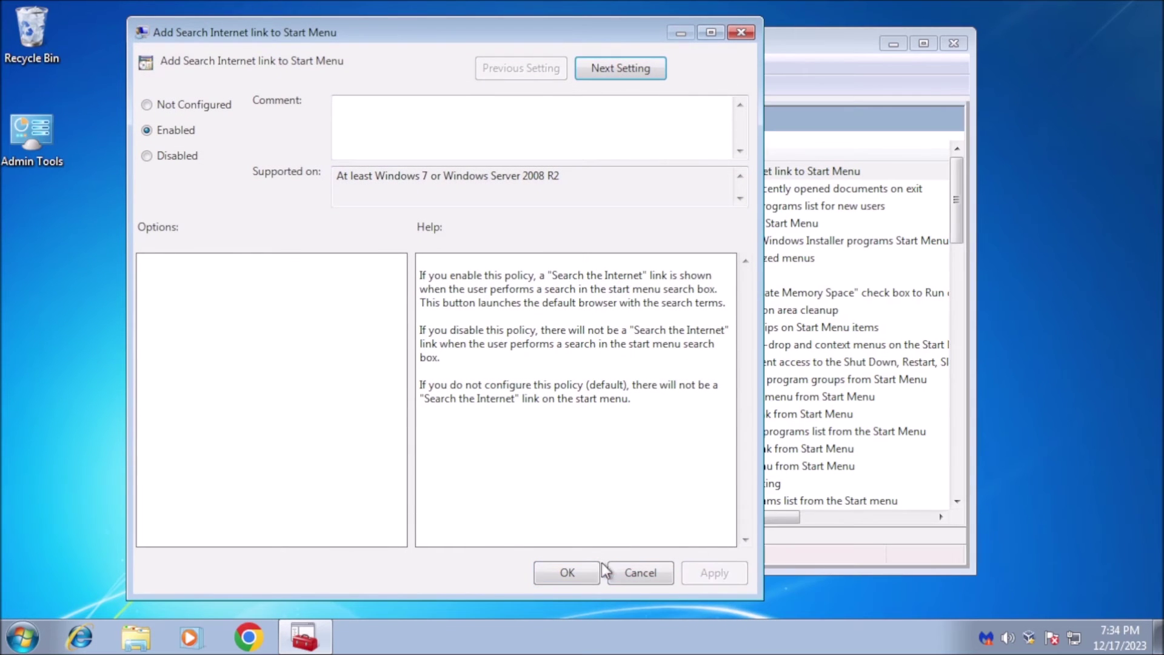
- Close the policy editor, web-search 'gamefaqs' from Start, and choose Ask me later for IE8 setup
click(572, 572)
key(alt+F4)
key(super)
text(g)
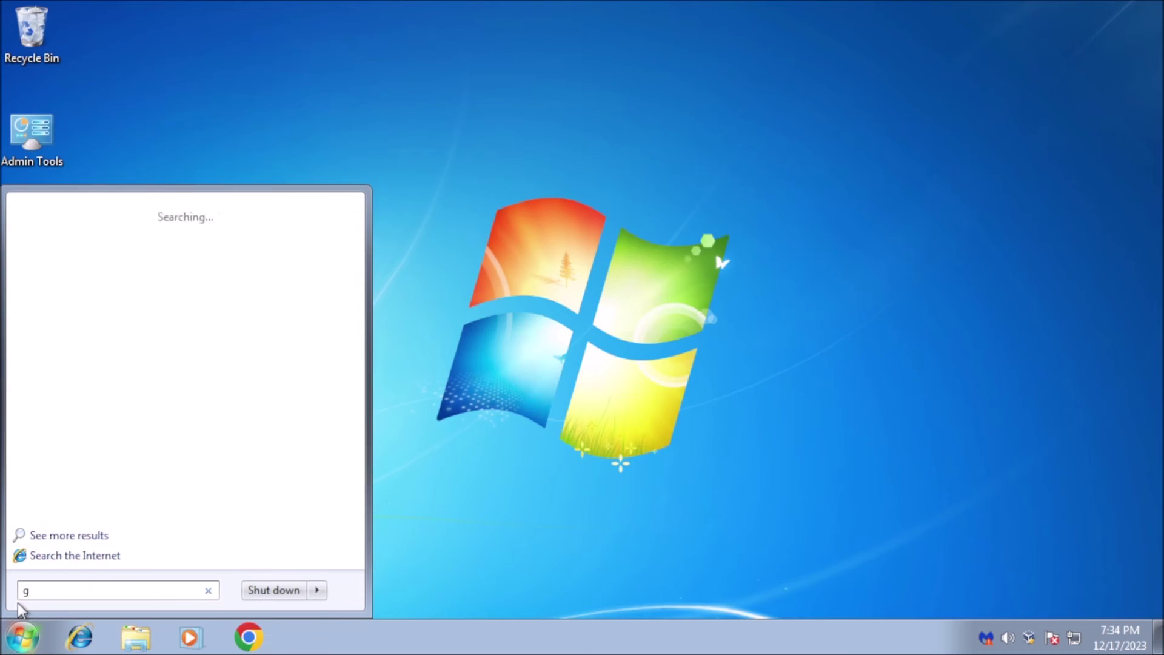
text(amefaqs)
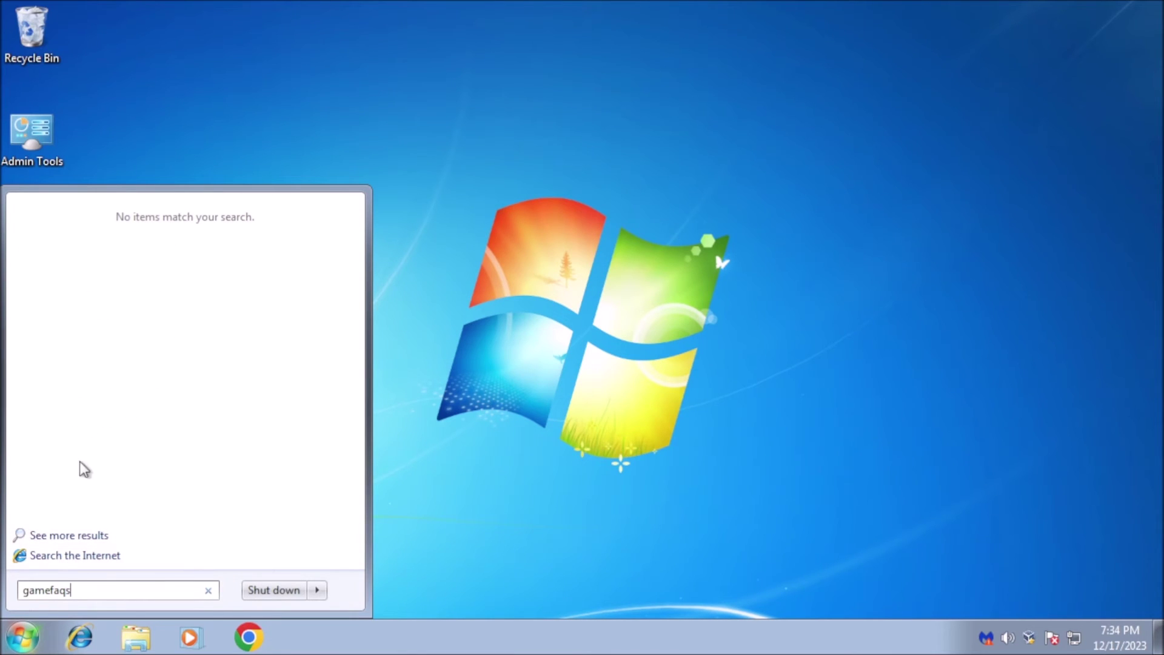
click(52, 560)
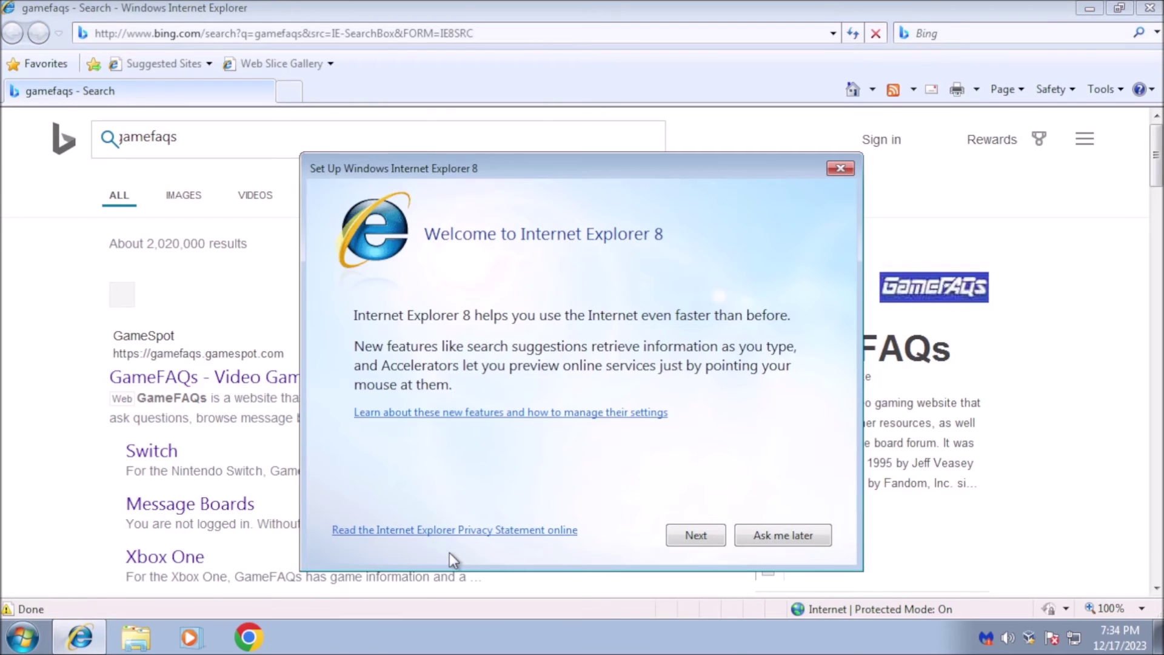
click(782, 534)
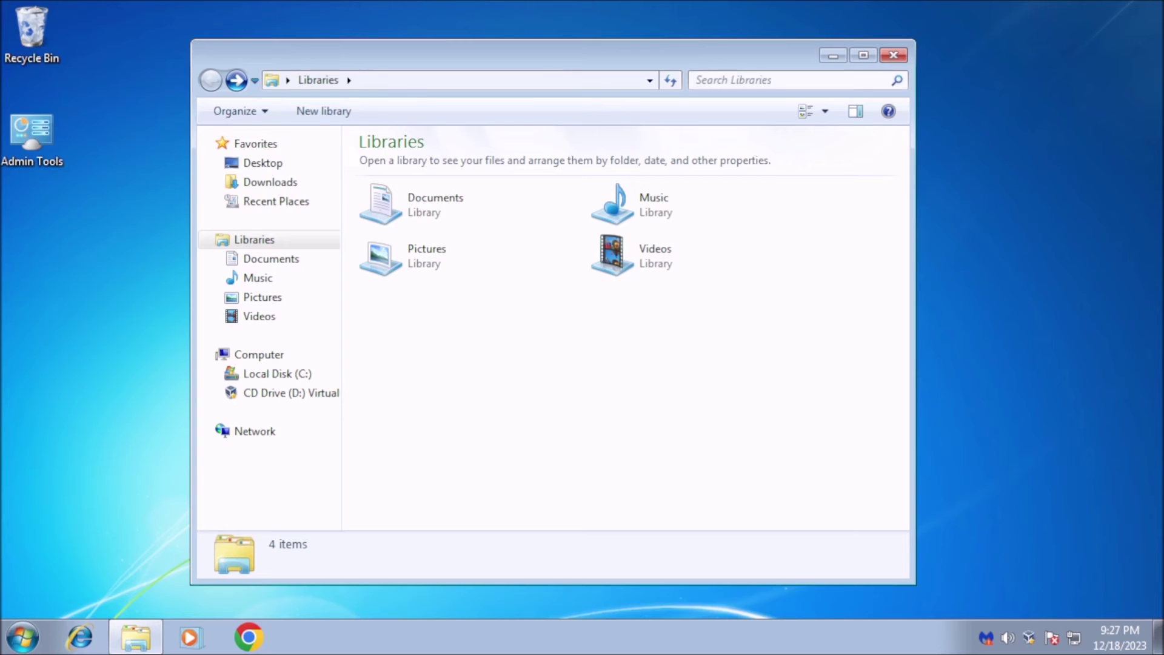
- Show the Explorer search box's recent search entries, then close the Libraries window
click(949, 101)
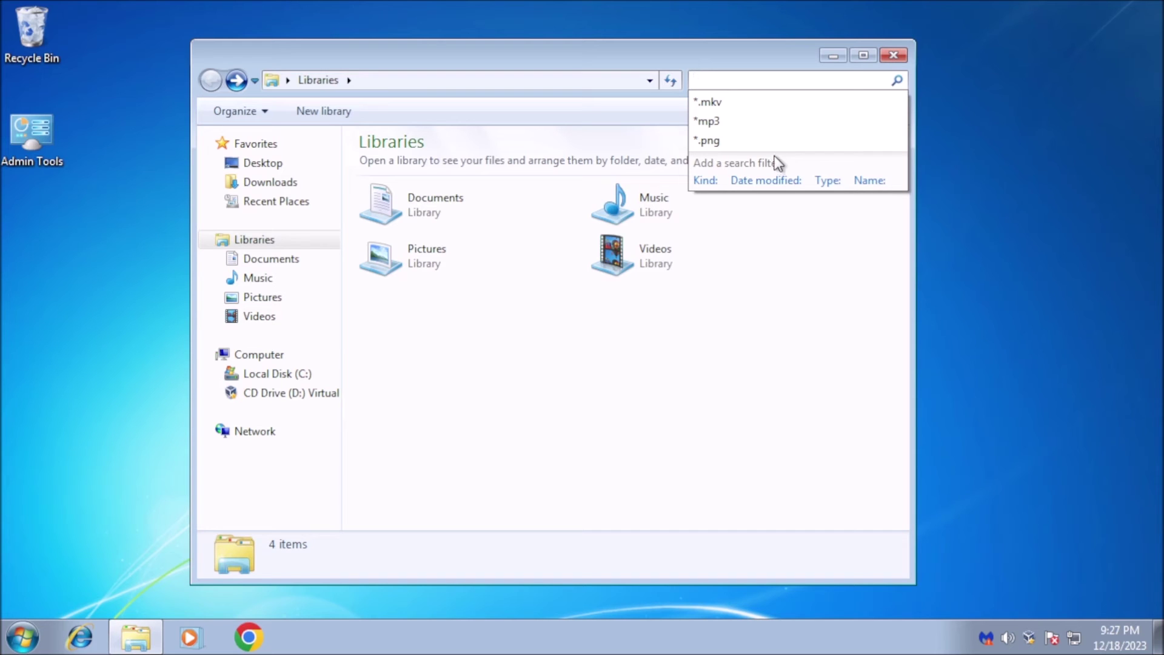
click(739, 248)
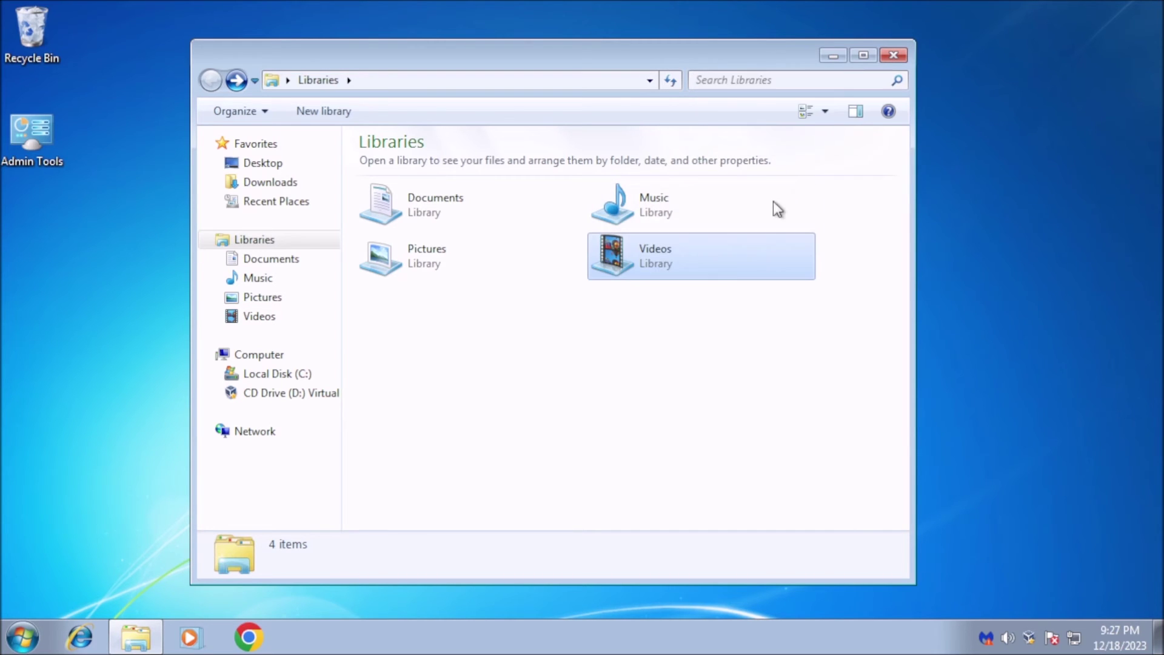
click(888, 61)
click(24, 638)
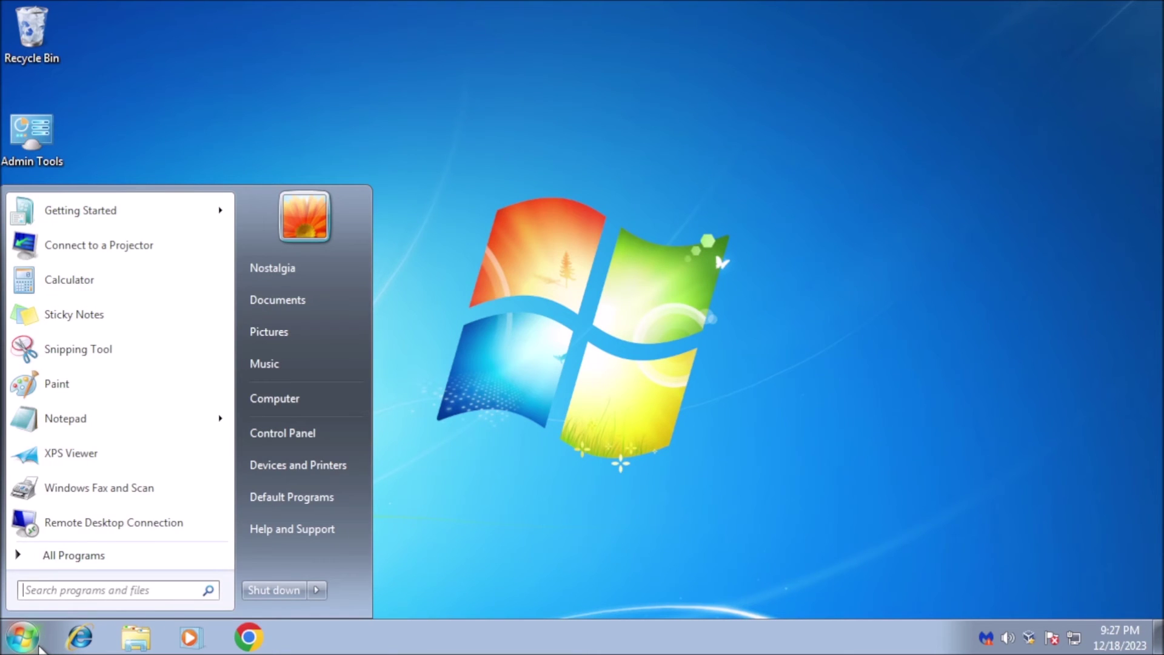
- Run gpedit.msc and open User Configuration > Administrative Templates > Windows Components > Windows Explorer
text(gpe)
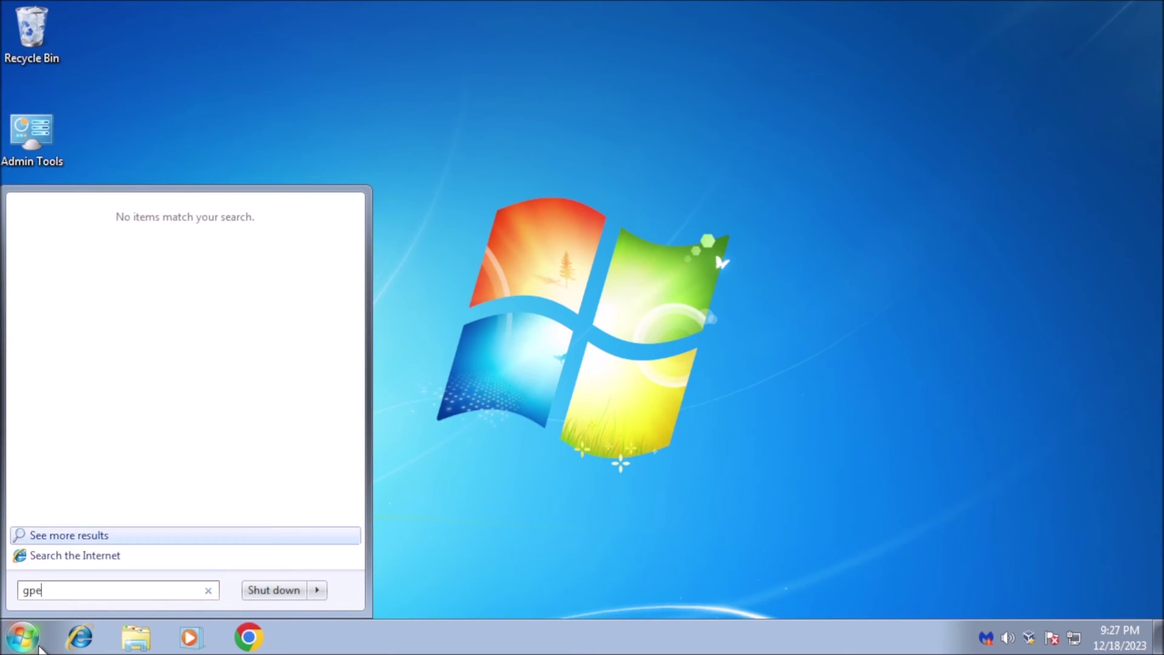
text(dit.msc)
key(Return)
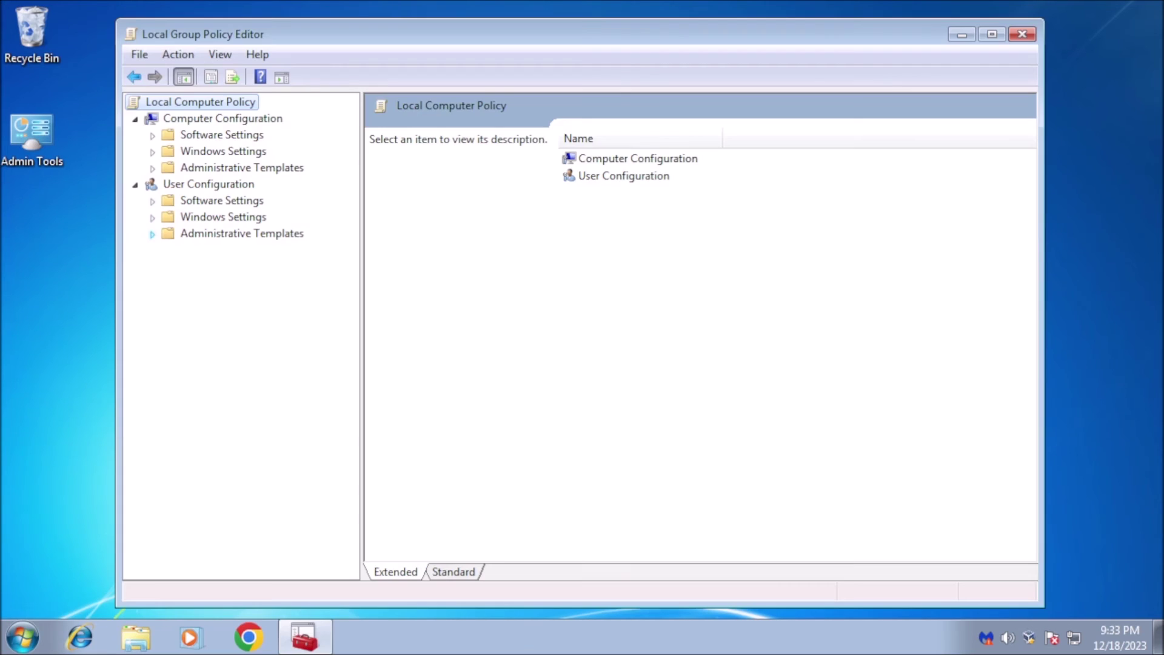
click(153, 234)
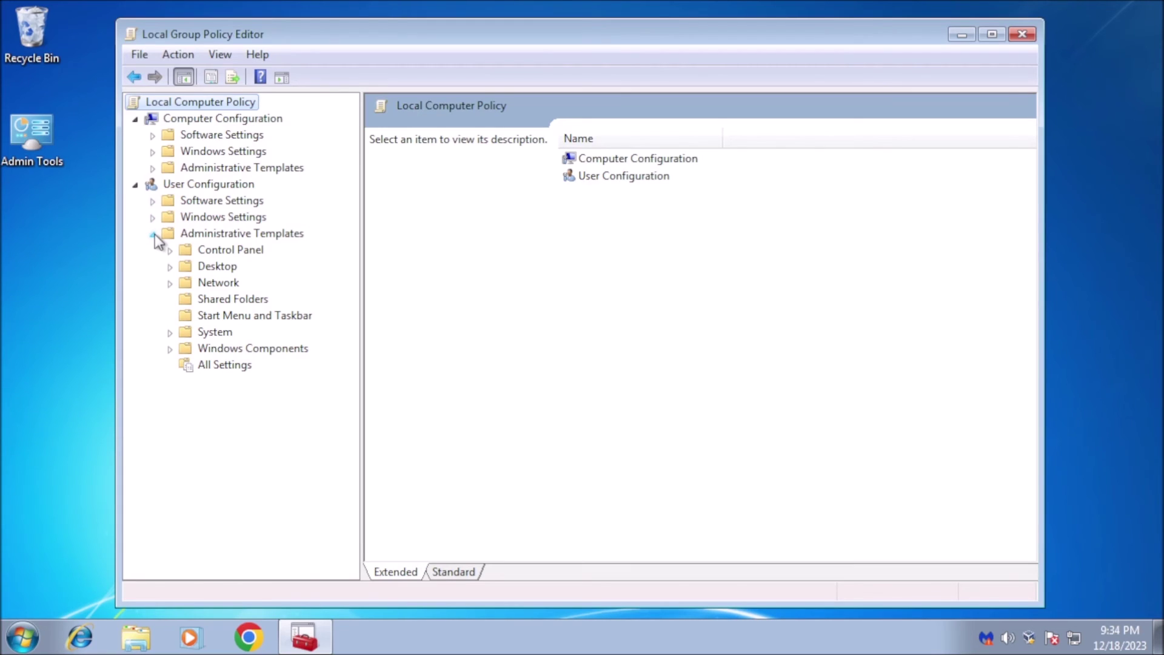
click(169, 349)
scroll(196, 330, down, 3)
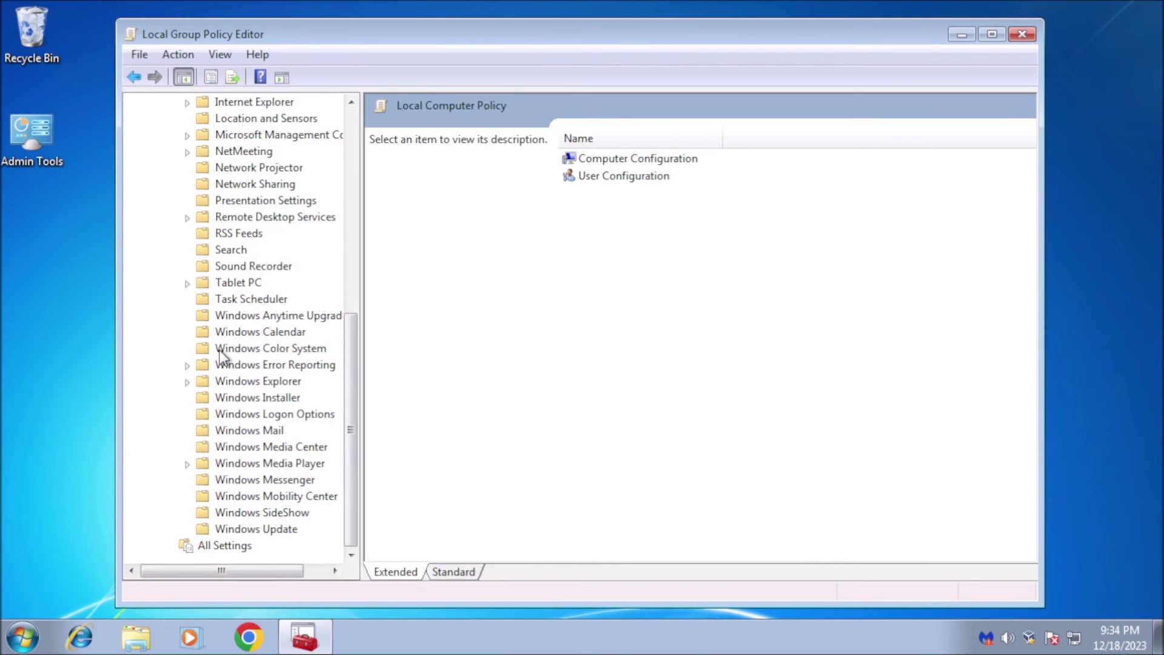
click(188, 382)
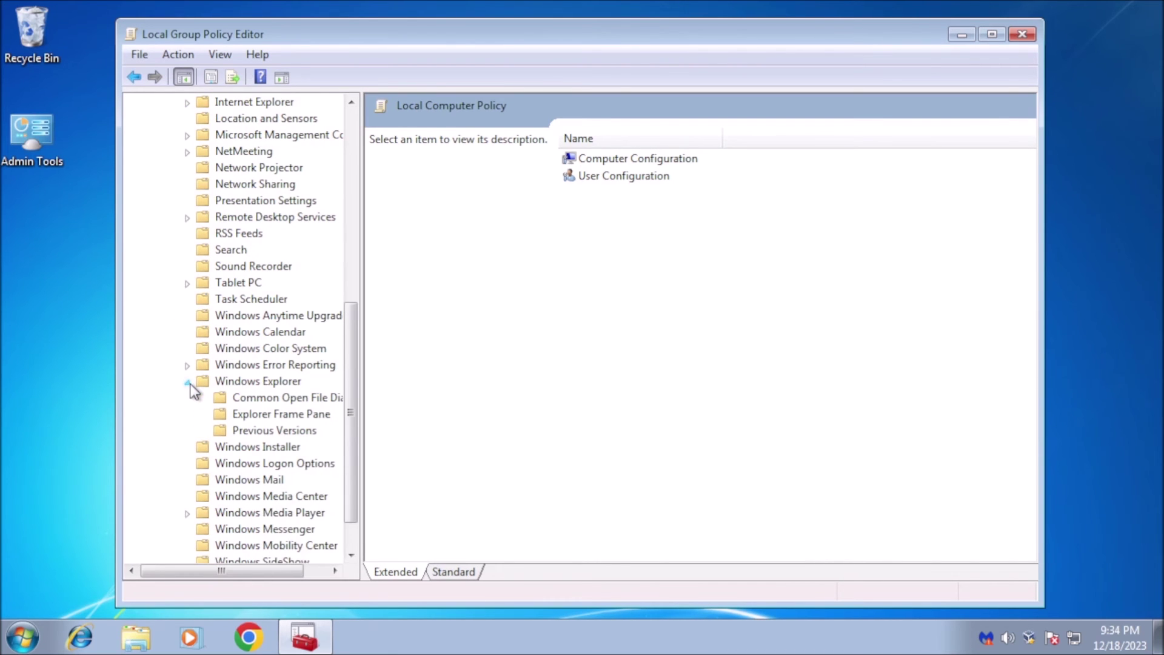
click(256, 381)
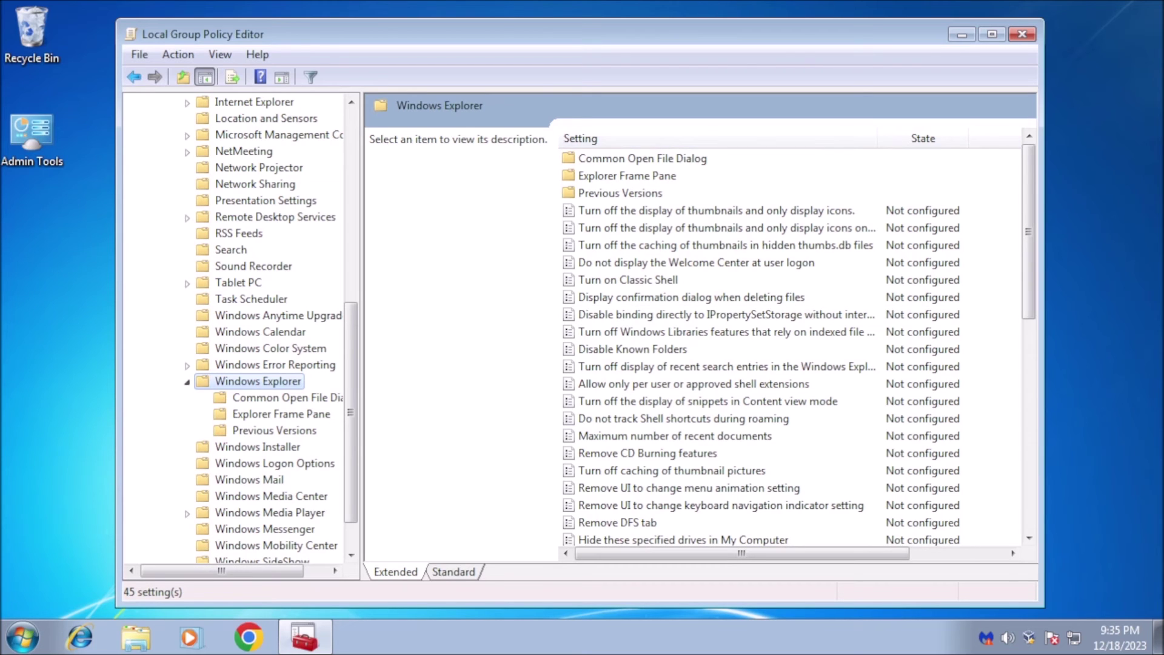
- Enable the policy that turns off display of recent search entries in Explorer's search box
click(751, 367)
double_click(747, 364)
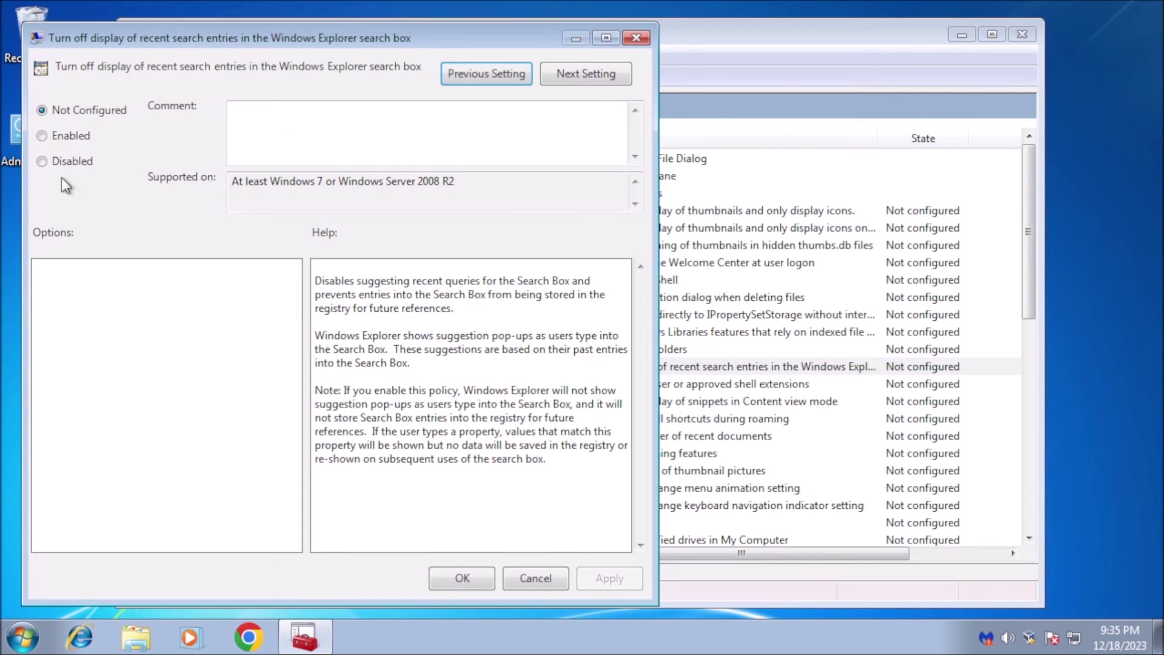
click(42, 135)
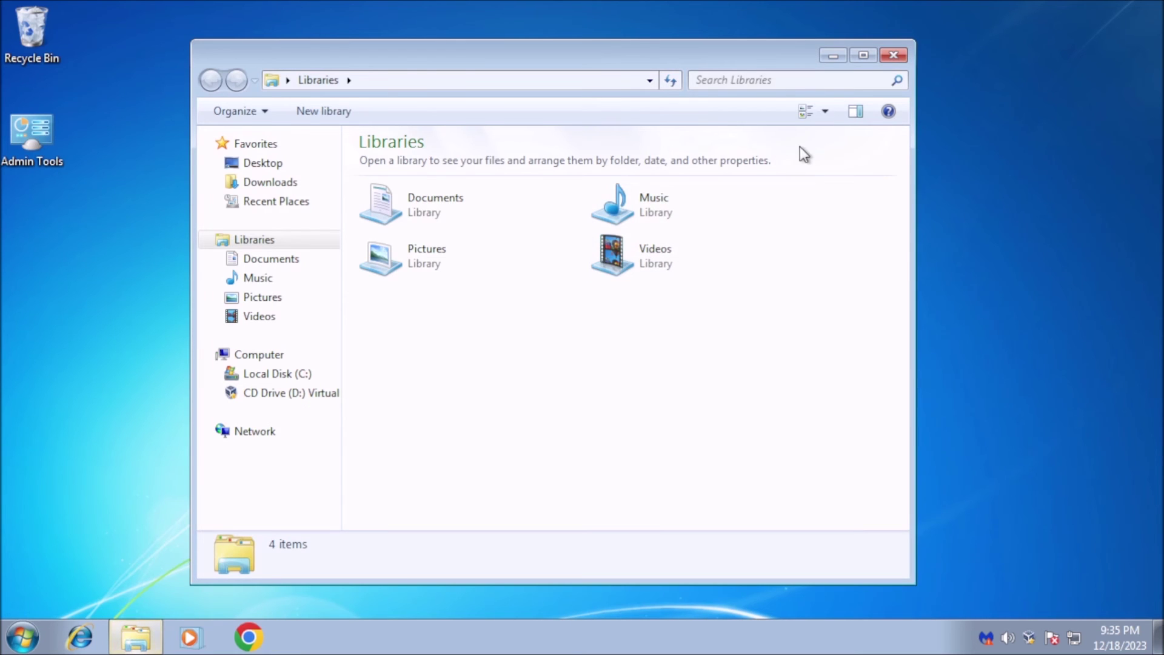
click(811, 84)
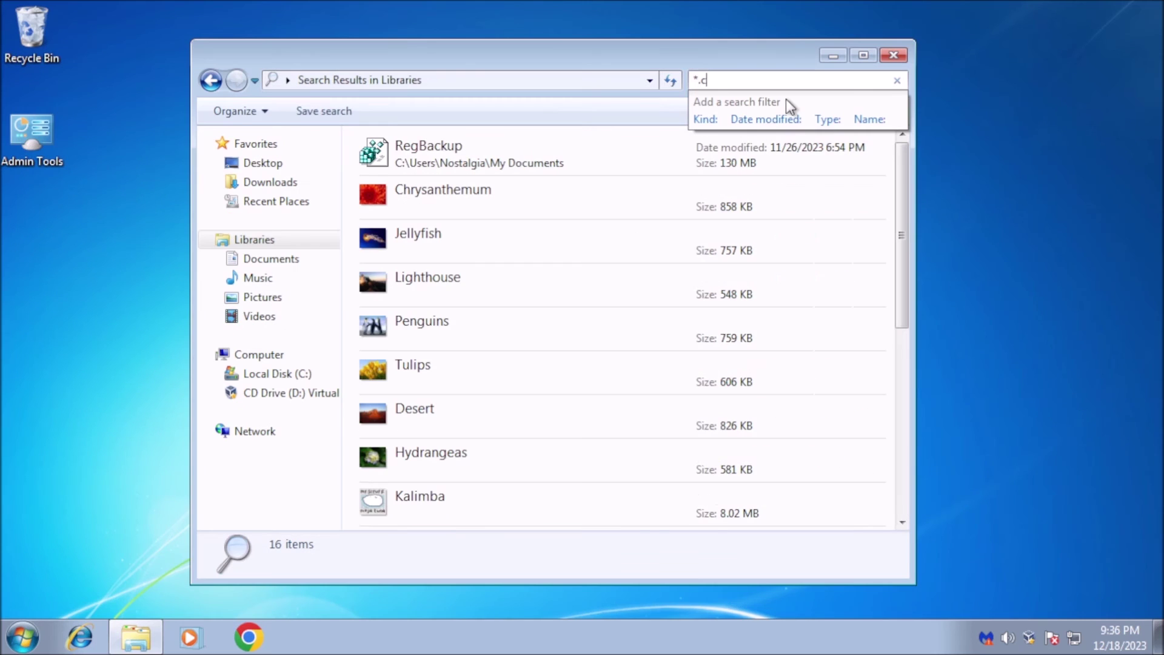
text(m)
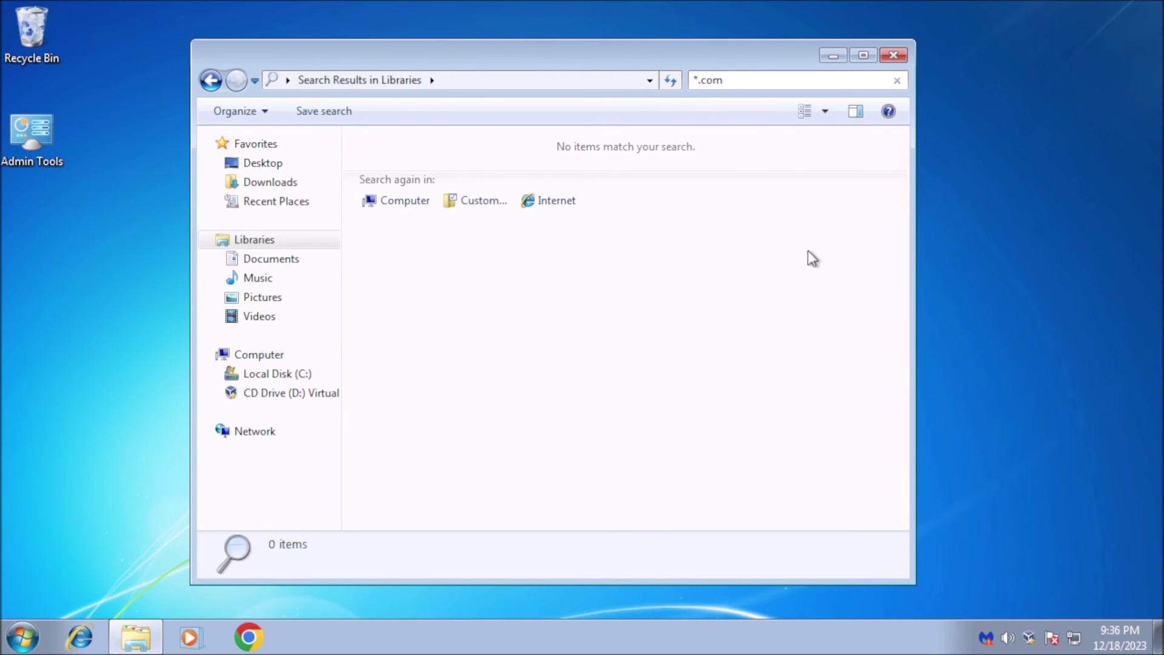
click(901, 81)
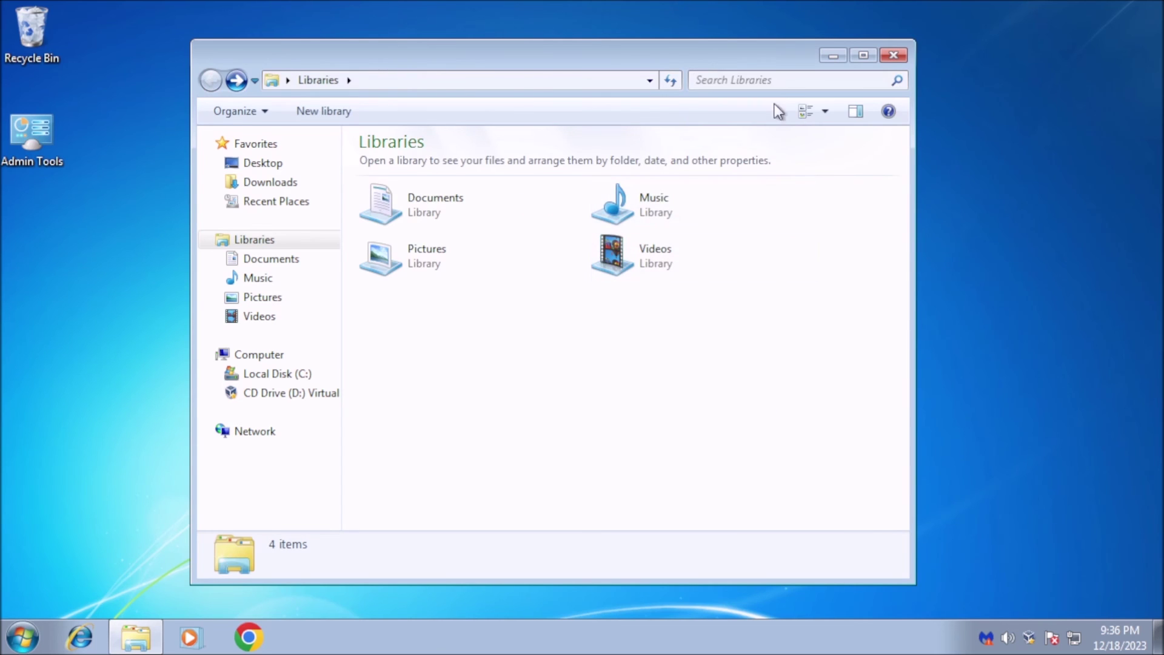
click(774, 80)
- Install the bing search connector from Downloads, adding Bing! to Favorites
click(759, 440)
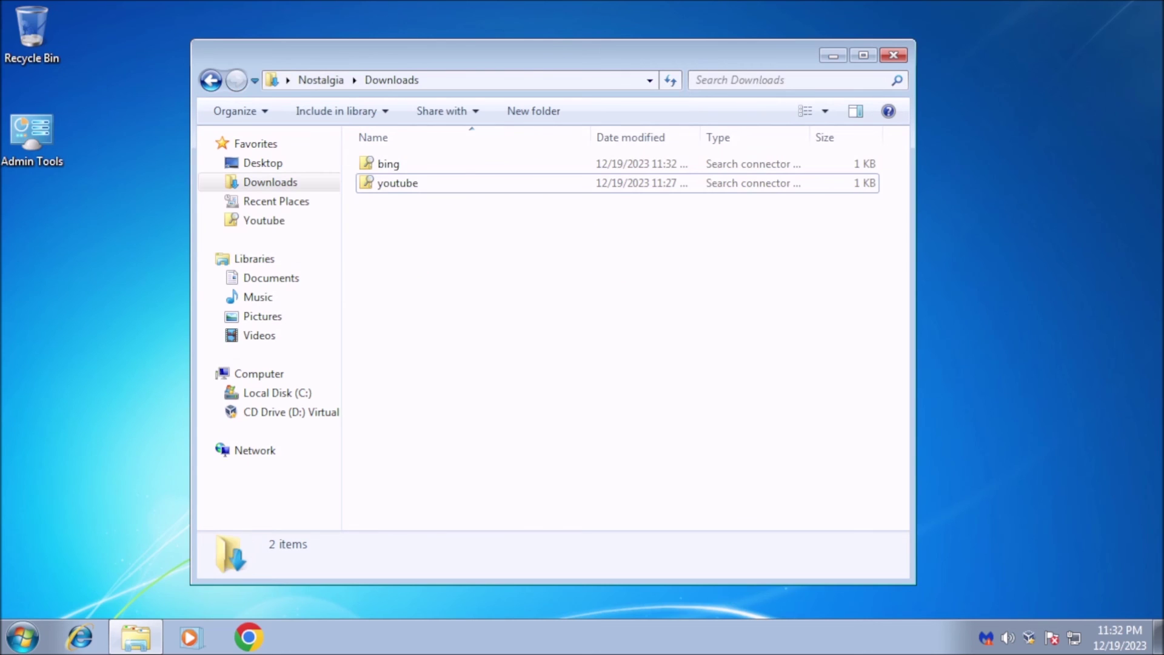
click(401, 165)
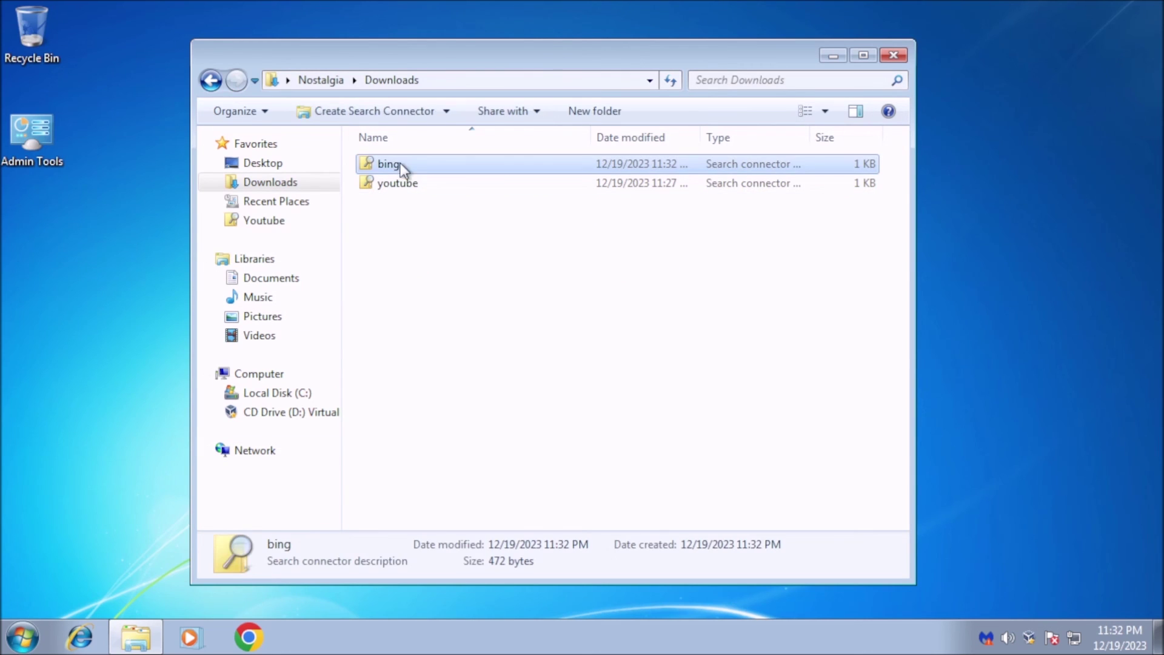
double_click(422, 168)
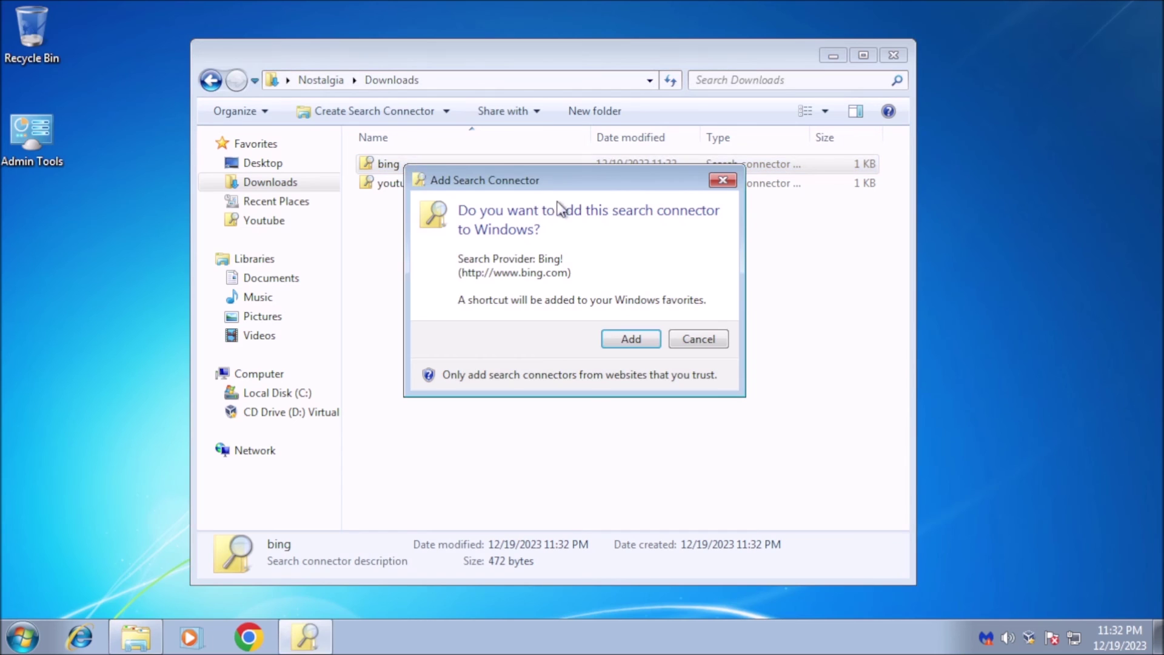
click(631, 340)
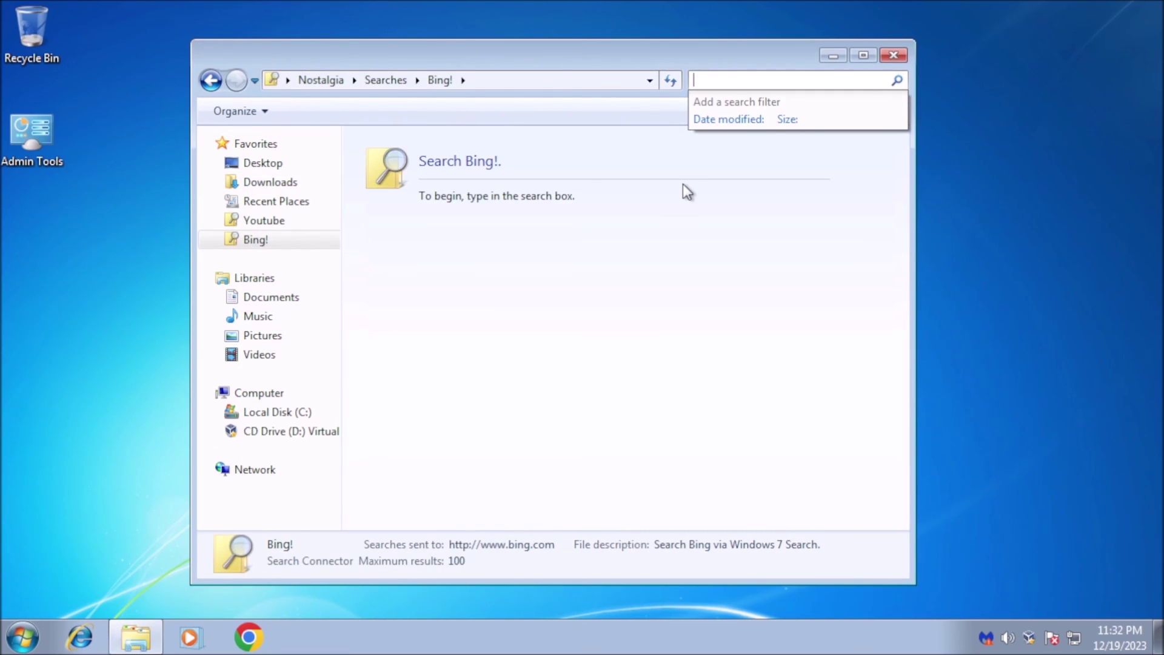
- Search Bing! for 'windows 7' and open the system requirements result
text(windows 7)
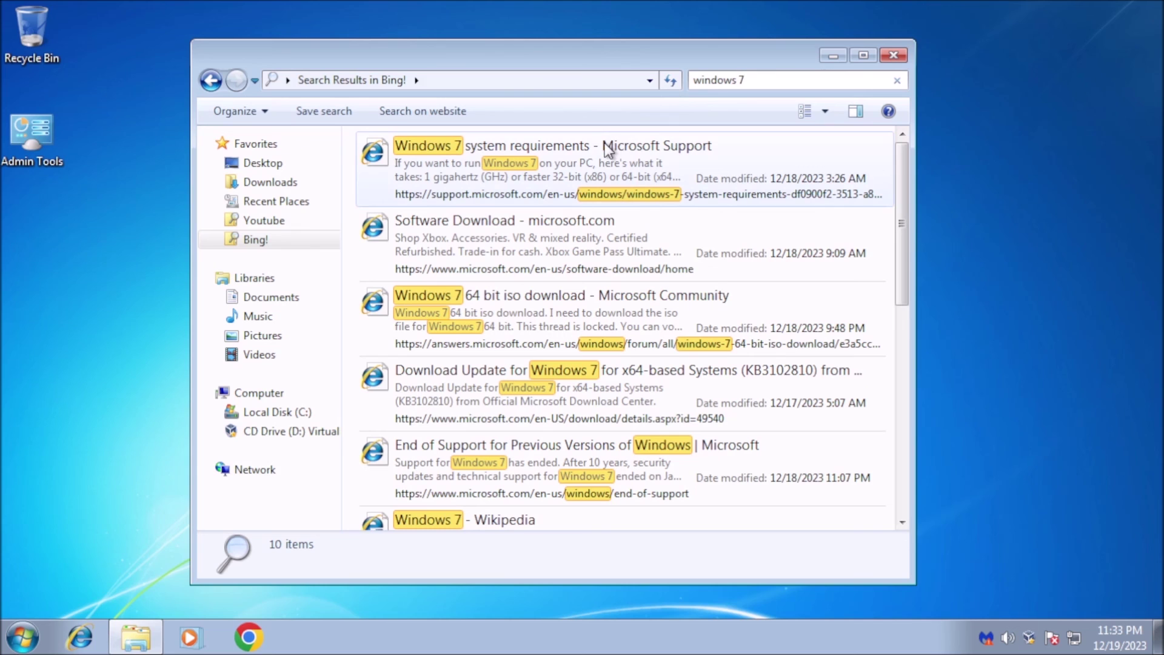
click(608, 150)
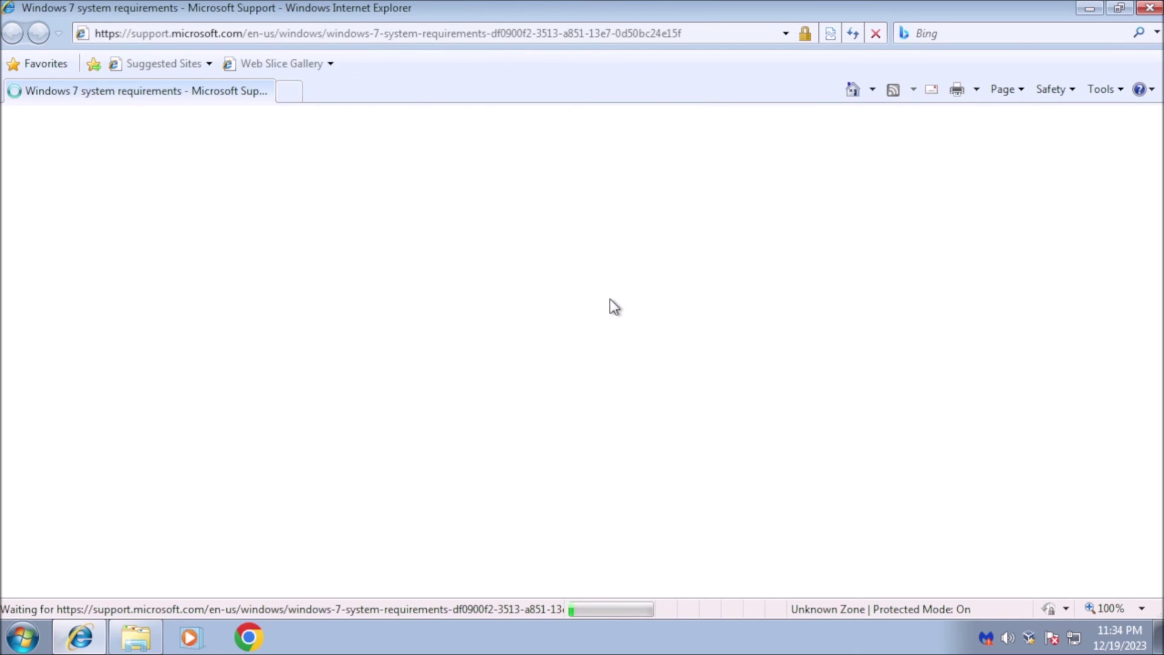
scroll(831, 293, down, 5)
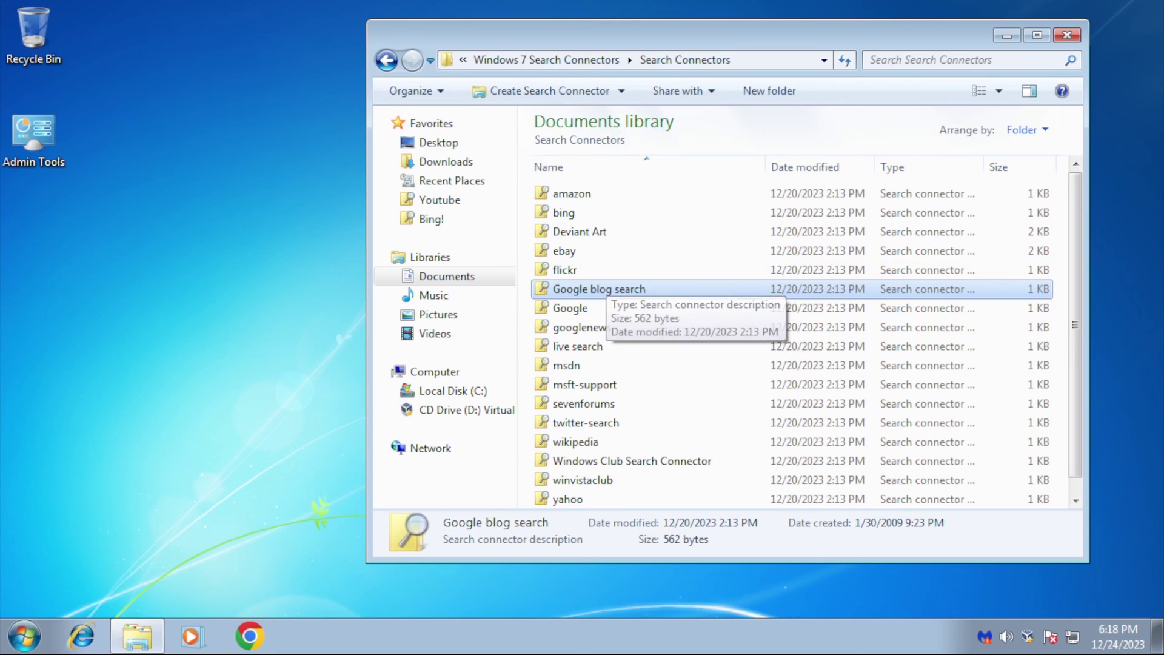
- Open the Google blog search connector in Notepad via Edit and highlight part of its XML
right_click(605, 293)
click(613, 321)
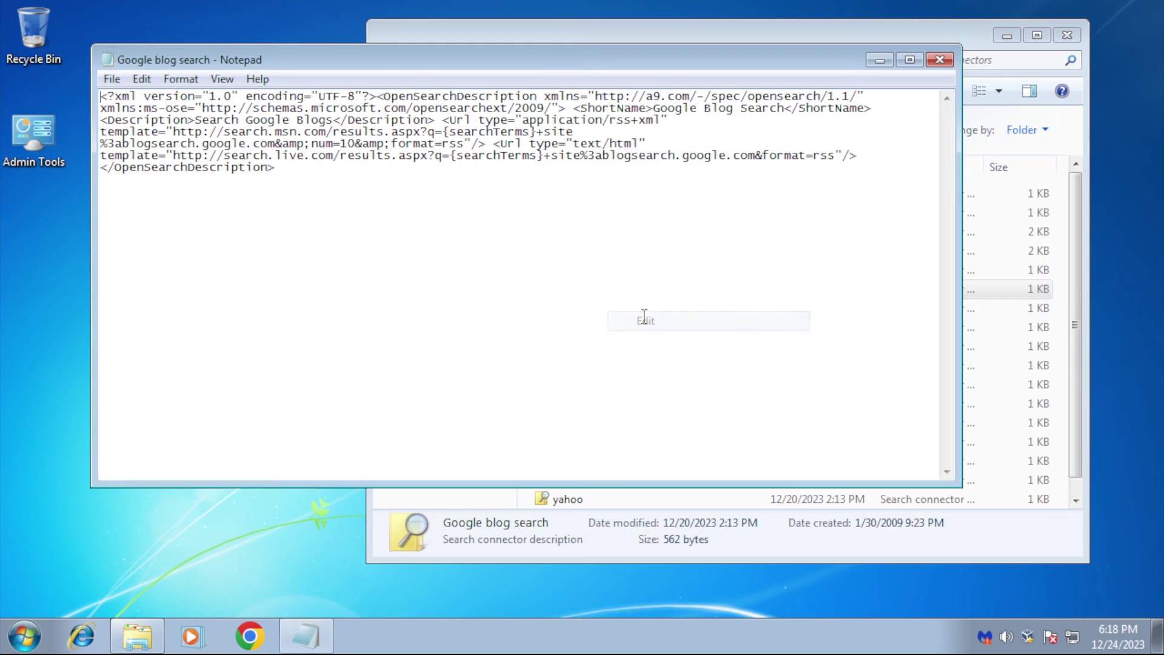
drag(445, 57, 511, 144)
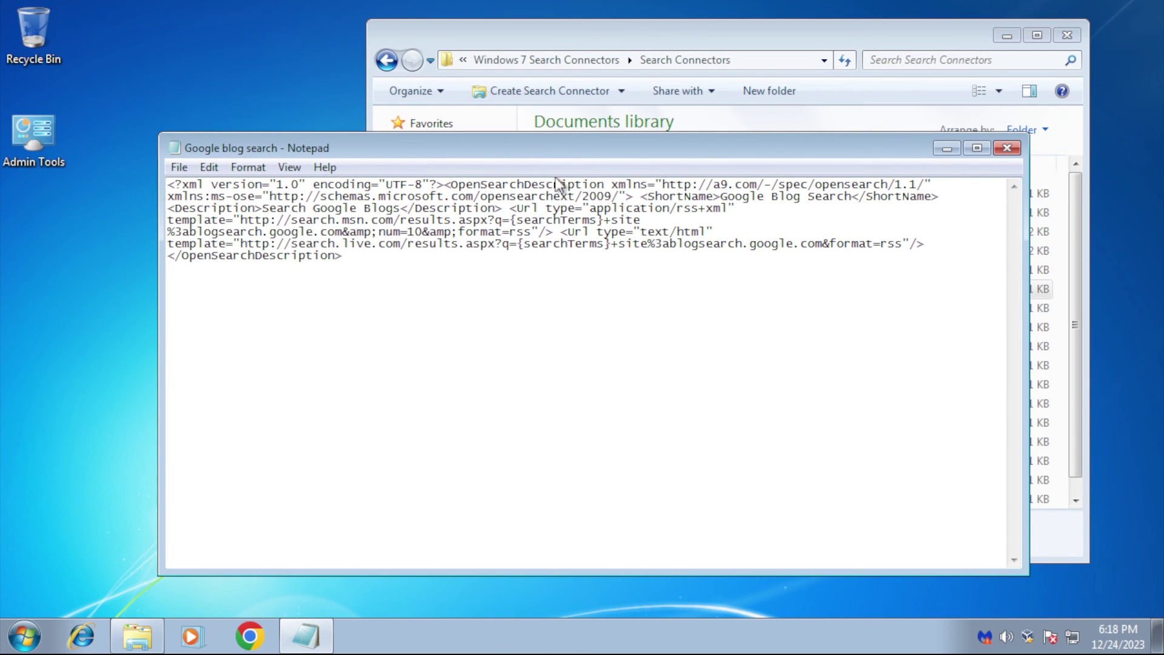
drag(453, 182, 540, 184)
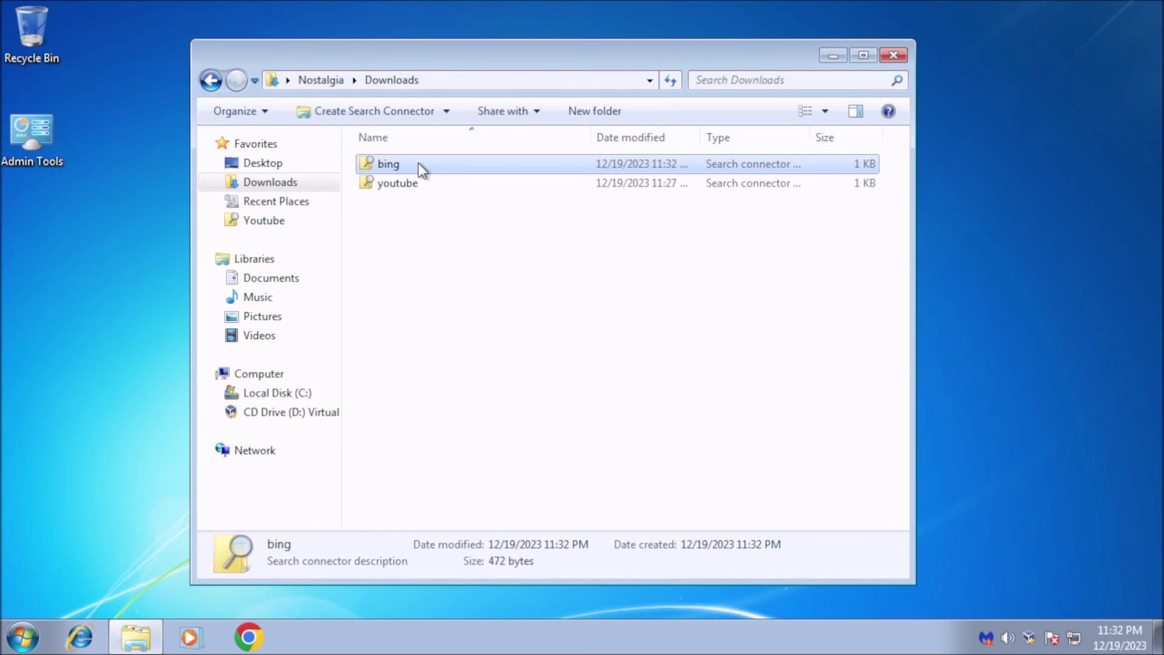
- Add the bing connector to Windows and type 'windows 7' into the Bing! search box
double_click(419, 164)
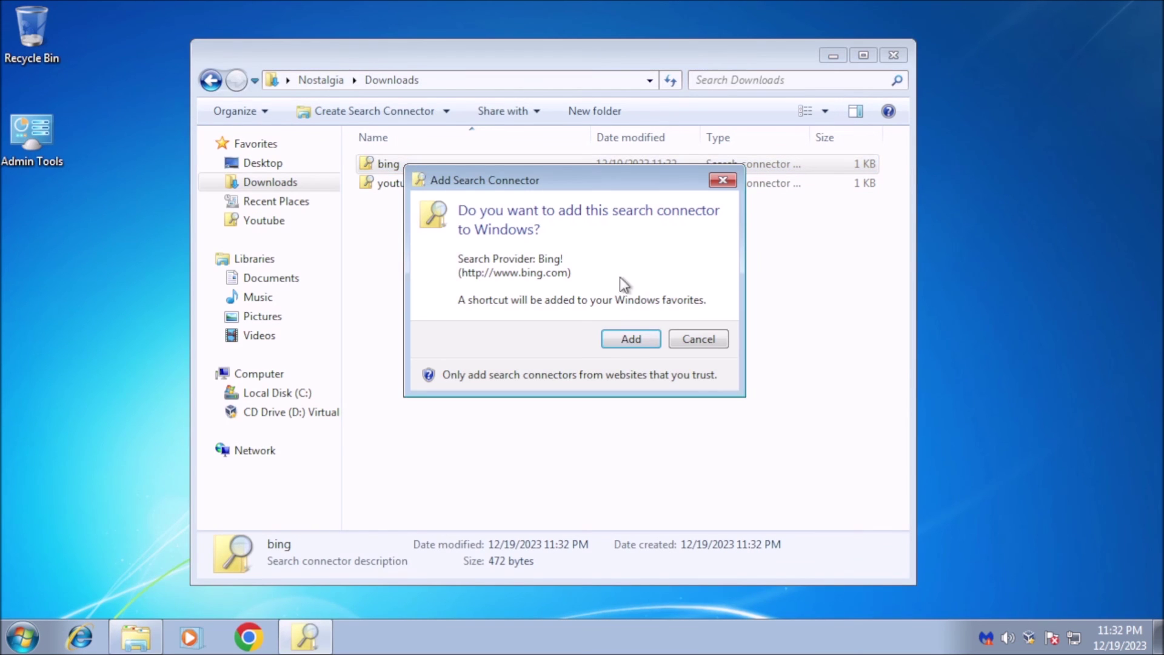
click(631, 340)
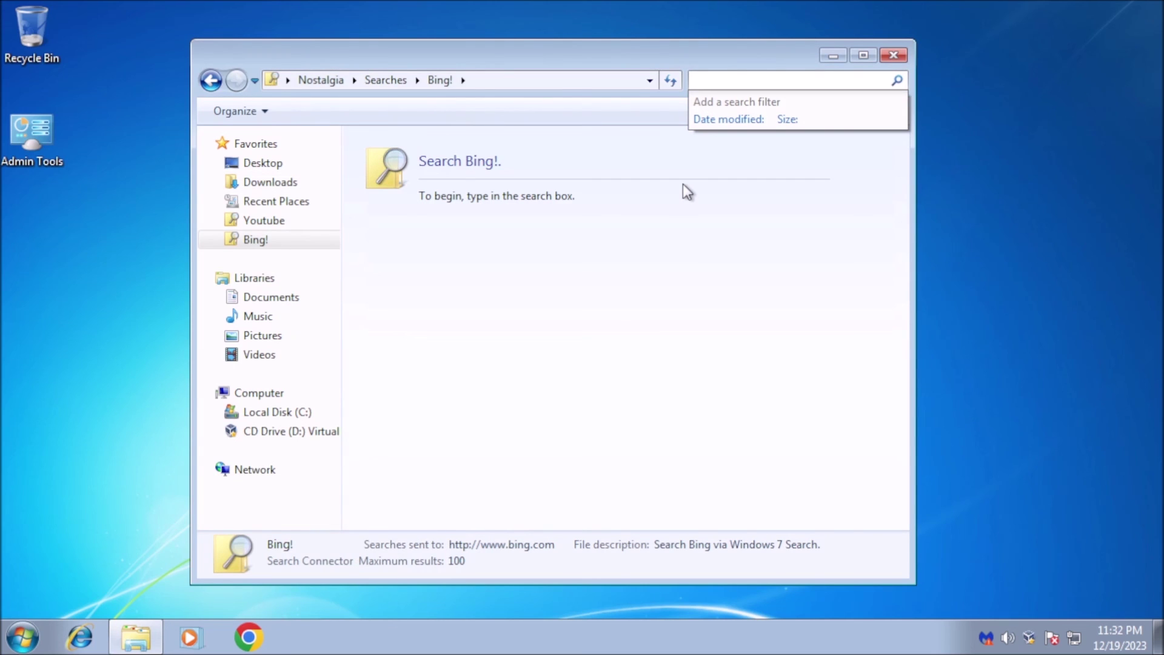
text(windows 7)
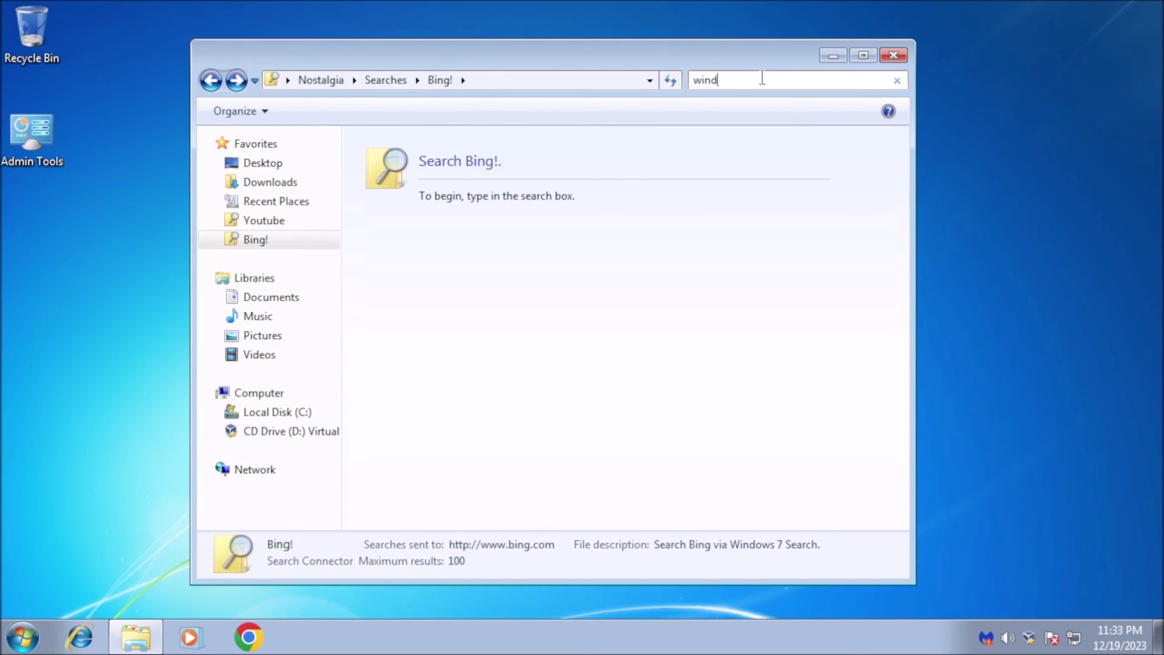